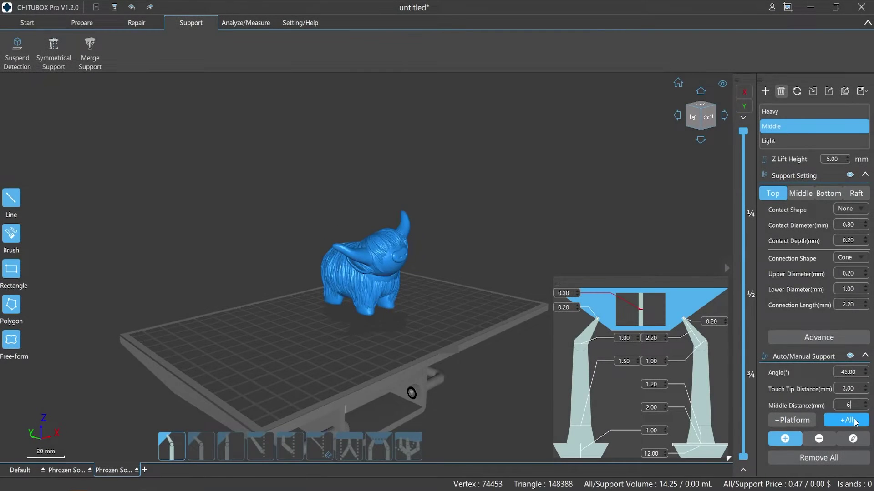
- Generate automatic supports over the whole cow model with a 6 mm middle distance
left_click(847, 421)
left_click_drag(385, 351, 474, 411)
left_click(27, 28)
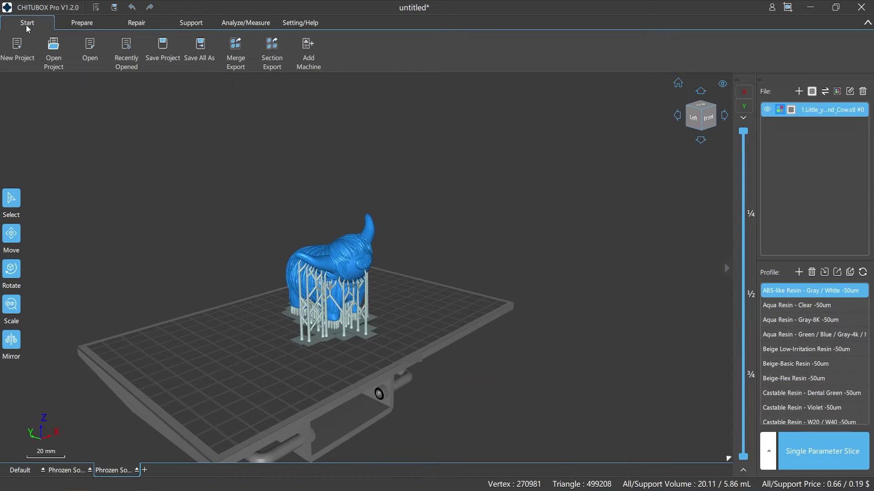
left_click_drag(418, 412, 452, 358)
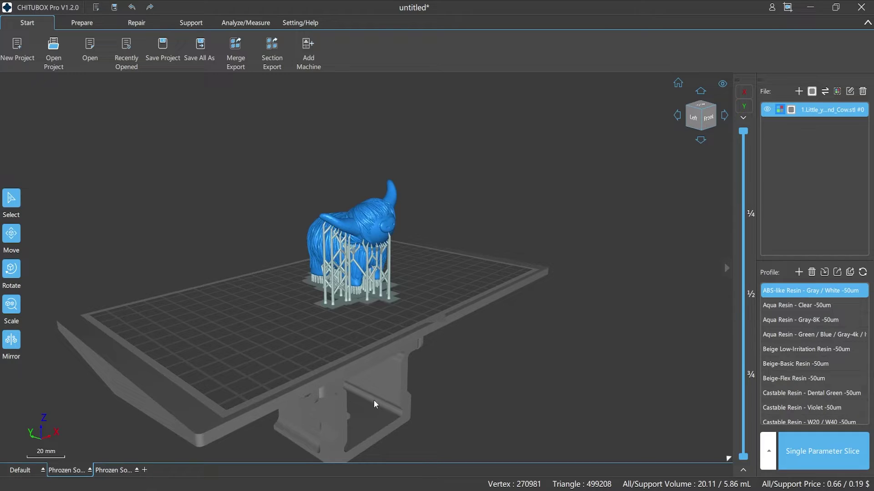
- Browse the printer brands offered for adding a new machine, without adding one
left_click(145, 471)
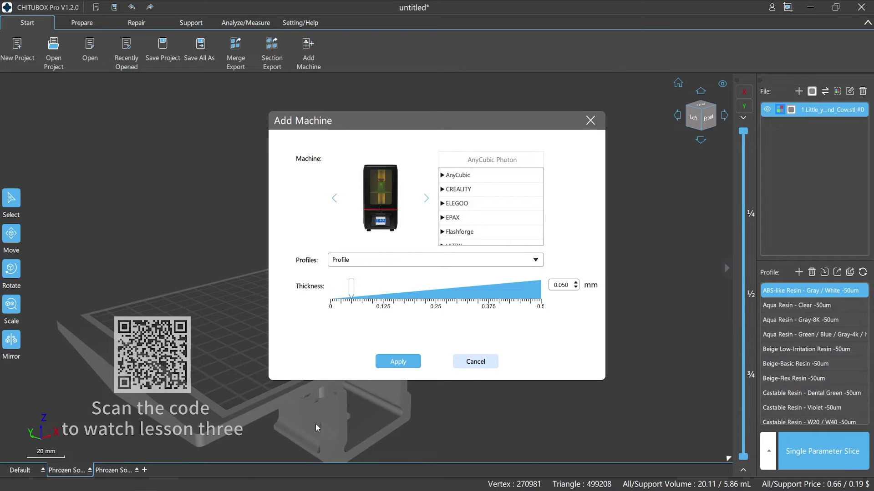
left_click(475, 362)
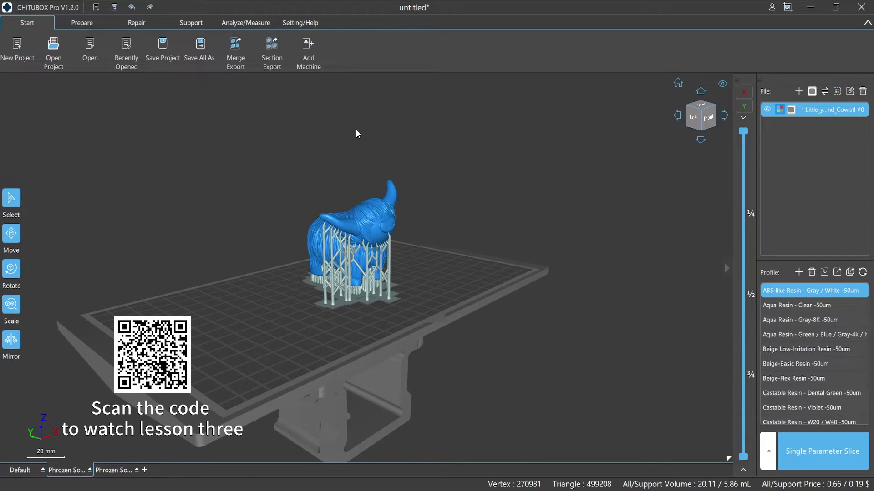
left_click(313, 57)
scroll(503, 221, "down", 3)
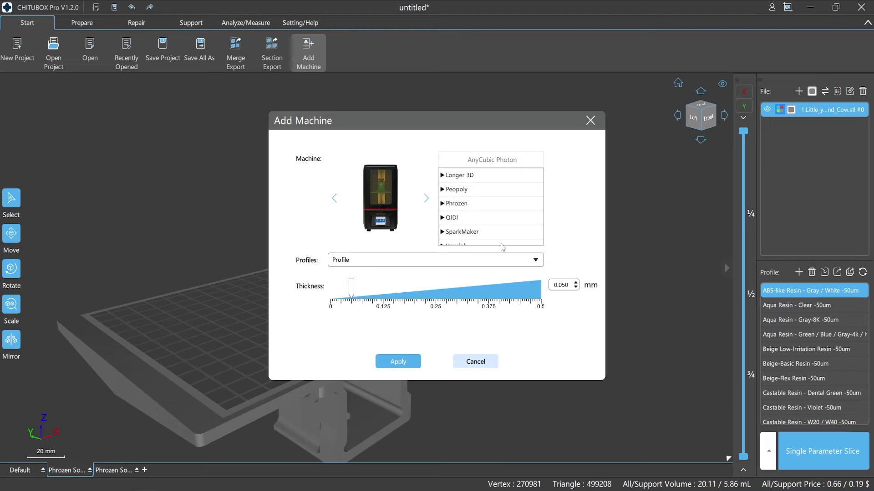
left_click(478, 362)
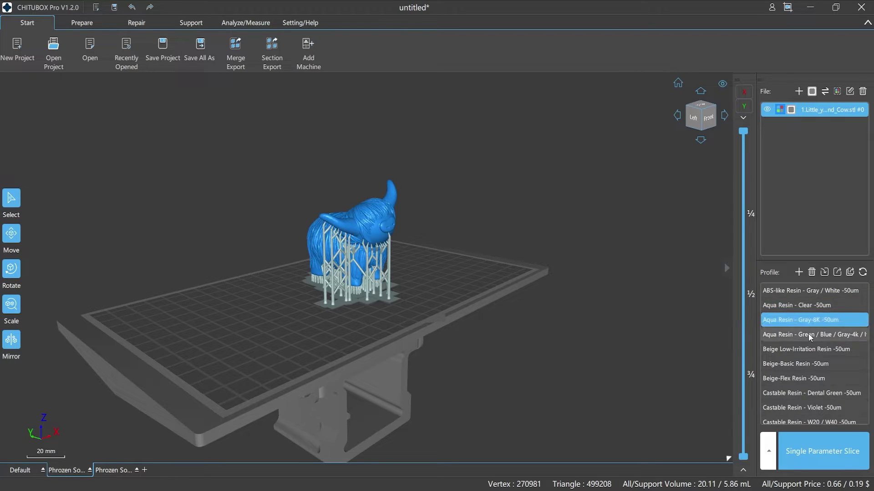
- Choose the NextDent_Cast Purple -50um resin profile for the current machine
scroll(809, 348, "down", 5)
scroll(809, 350, "down", 2)
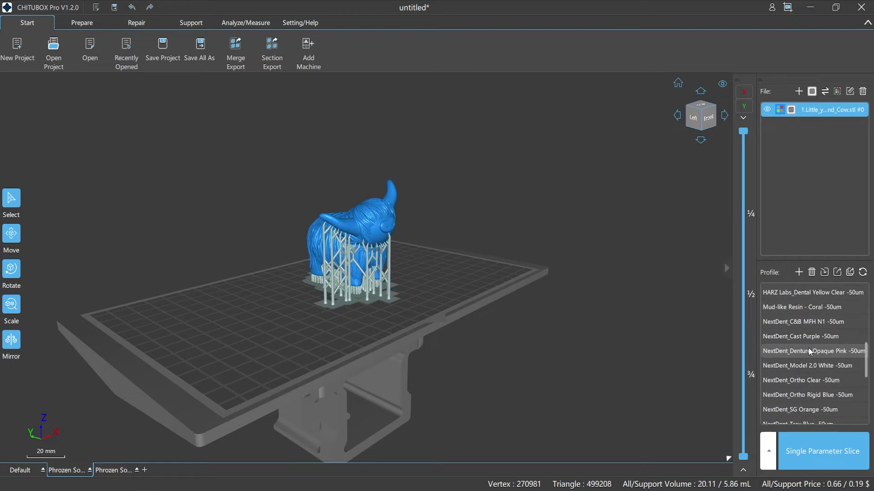
left_click(809, 352)
left_click(808, 337)
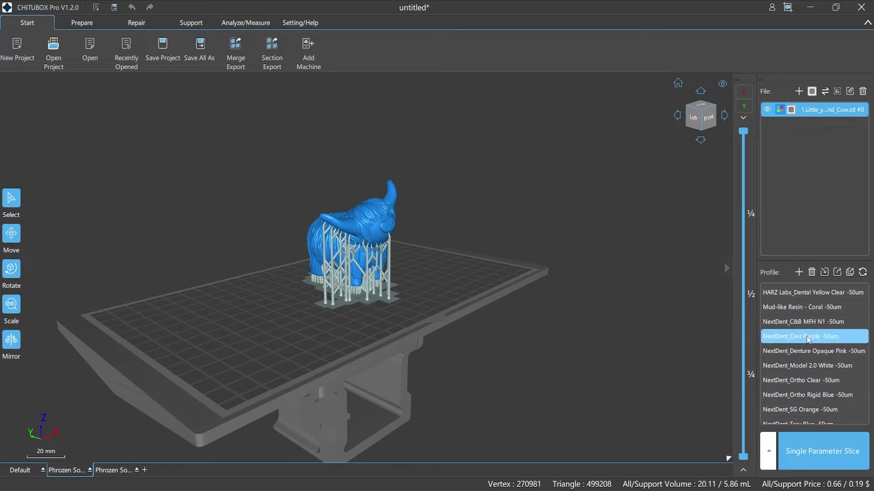
- Review the resin, print and advanced slice settings of the NextDent_Cast Purple profile, and close them
double_click(808, 337)
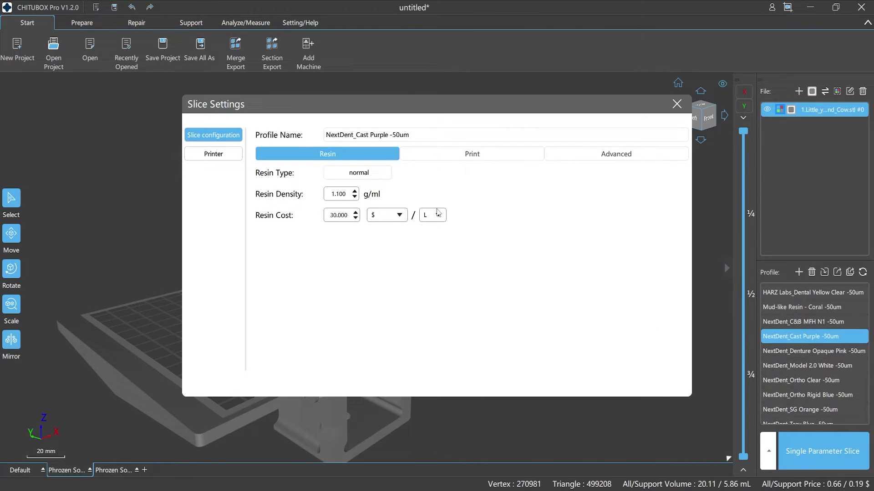
left_click(432, 155)
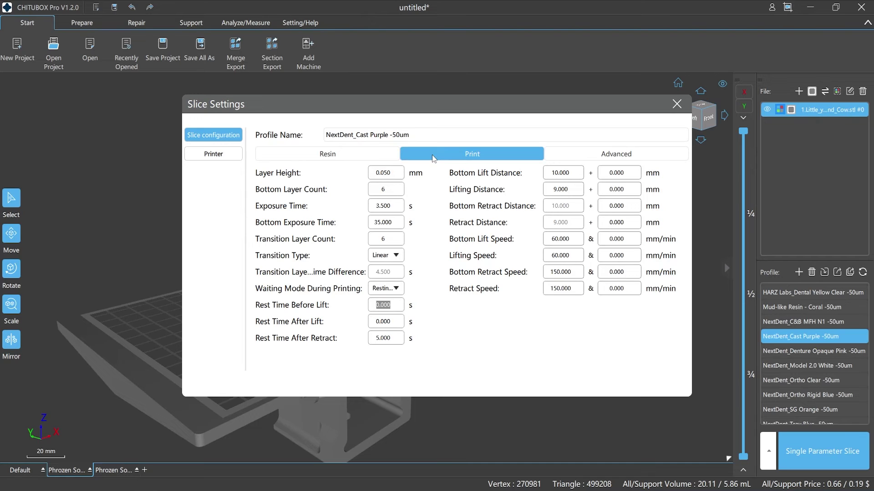
left_click(567, 154)
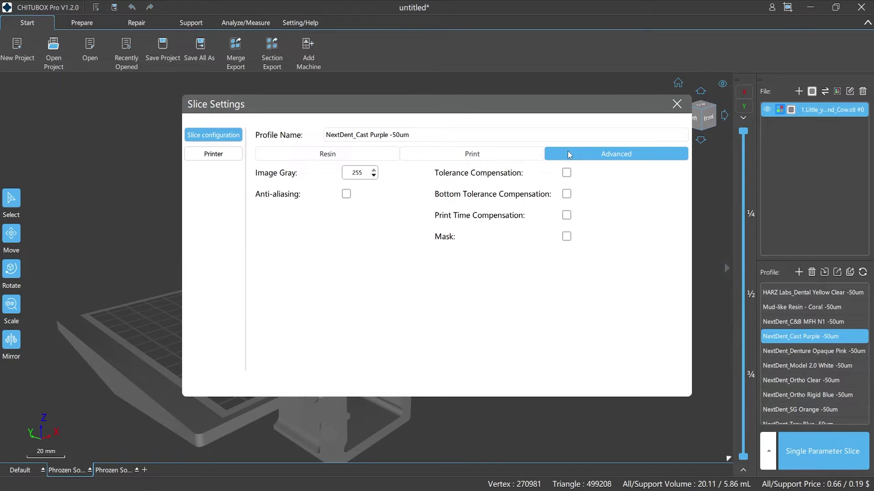
left_click(515, 155)
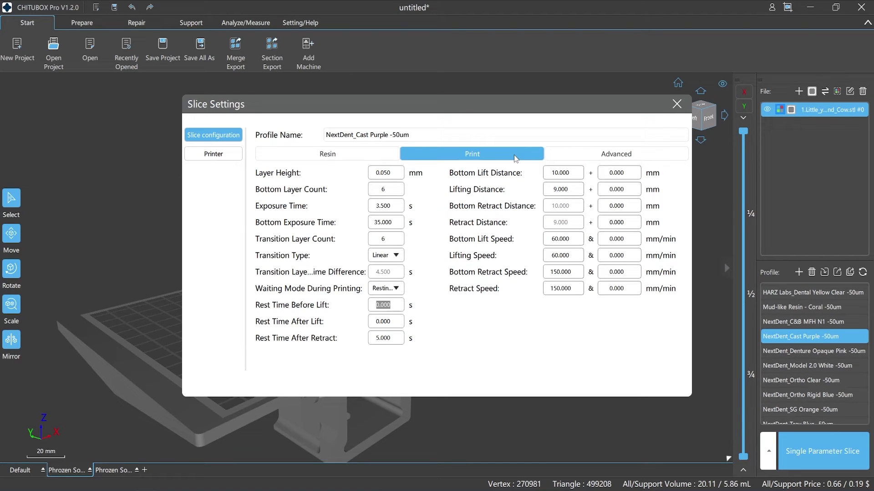
left_click(677, 104)
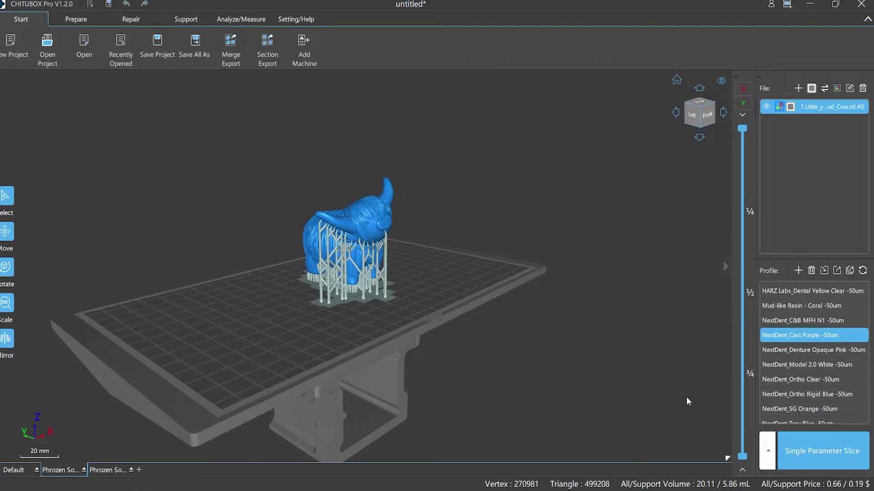
- Slice the supported cow with a single parameter set and save the result to the desktop as a CTB file
left_click(767, 450)
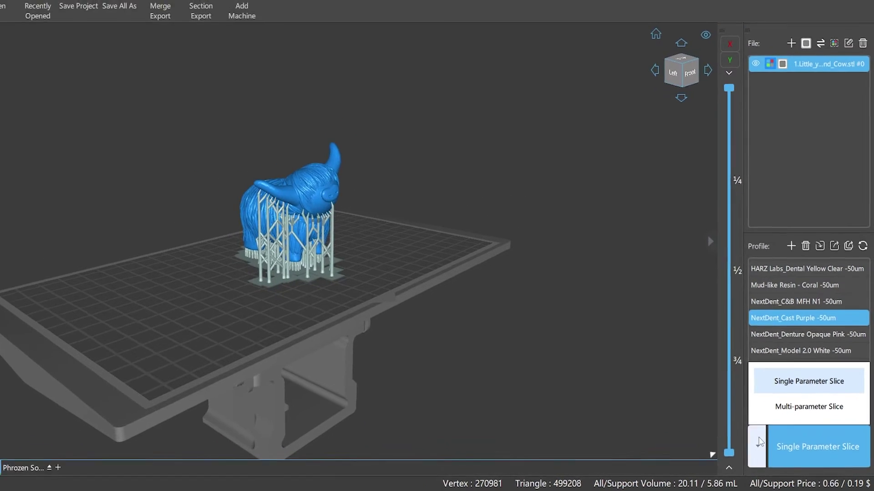
left_click(806, 457)
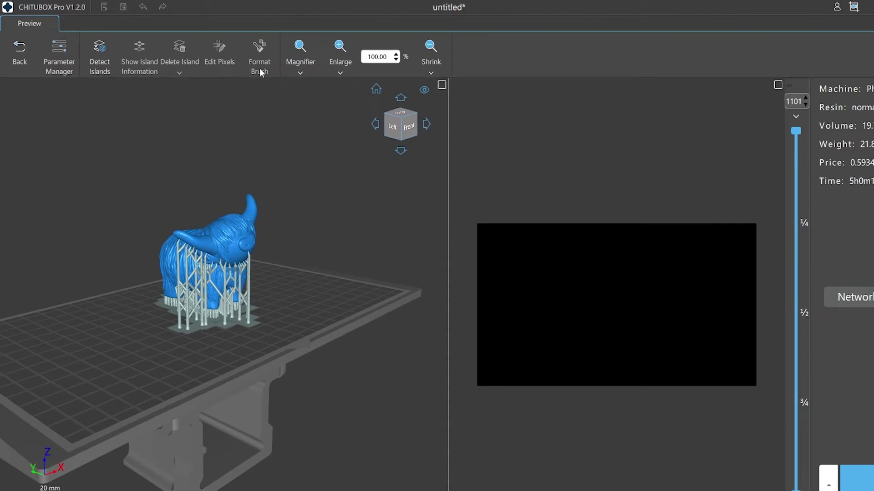
left_click(795, 454)
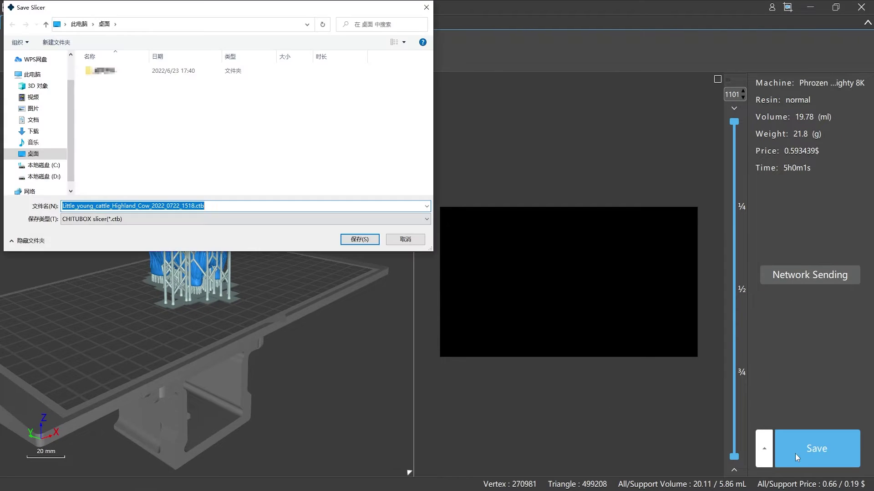
left_click(369, 241)
left_click(394, 242)
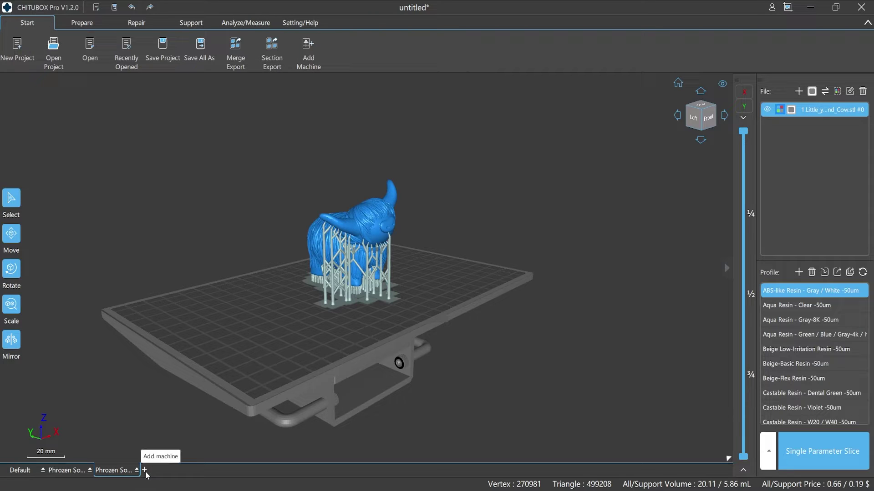
- Check the list of installed plugins and the options for importing one
left_click(306, 22)
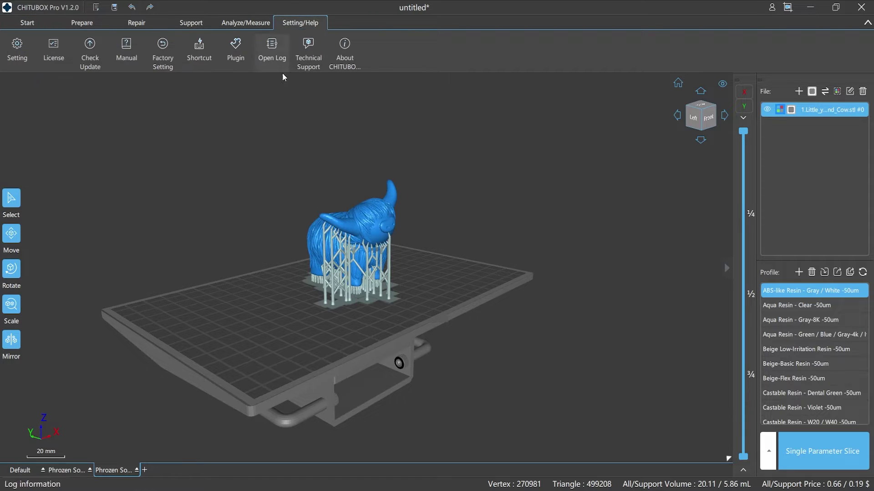
left_click(236, 56)
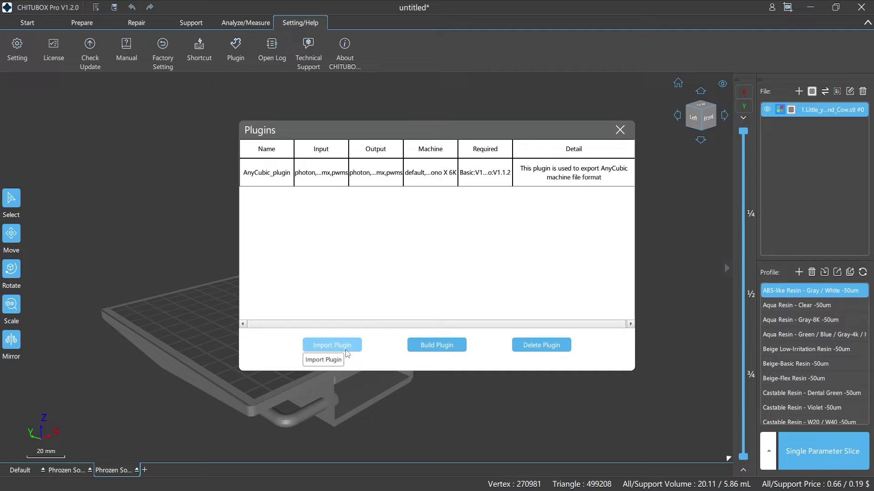
left_click(619, 130)
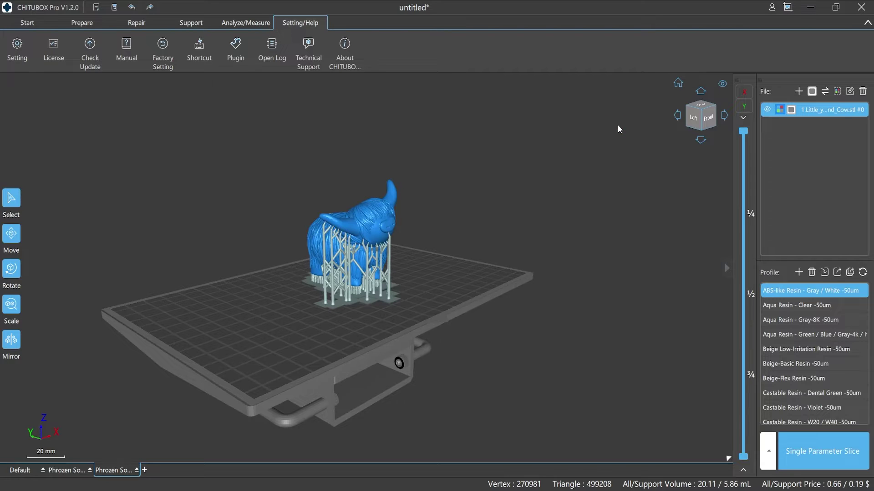
left_click(34, 21)
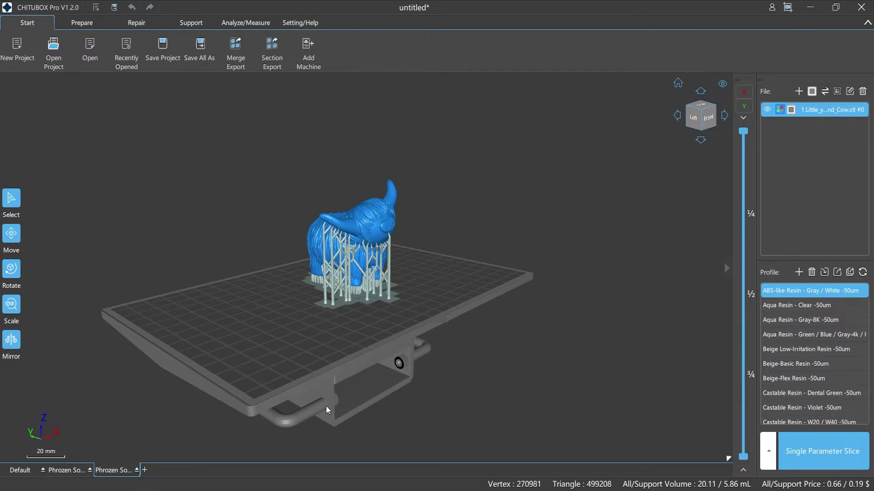
- Find the ONYX PRO 410 -50um resin profile and open its slice settings
left_click_drag(804, 293, 811, 338)
scroll(811, 345, "down", 3)
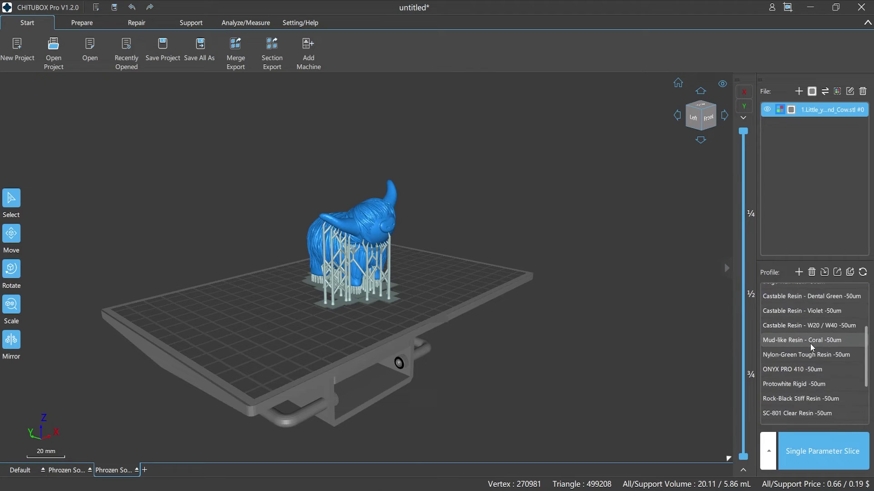
left_click(810, 341)
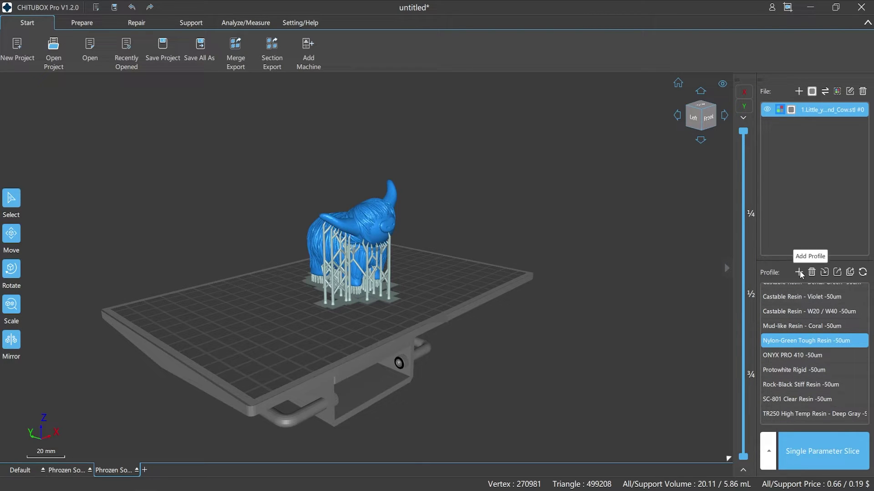
left_click(798, 356)
double_click(796, 357)
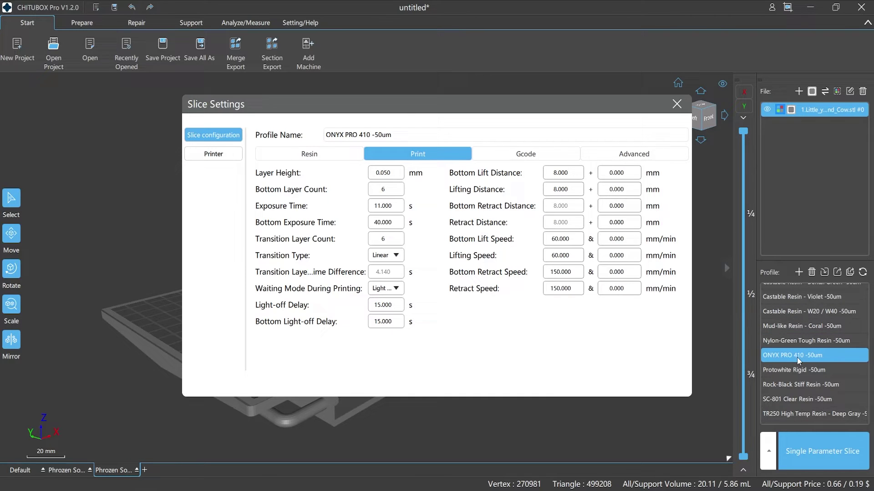
- Examine the ONYX PRO 410 profile's resin, print, Gcode and advanced parameters, including exposure times, lifting speed and bottom retract speed
left_click(356, 155)
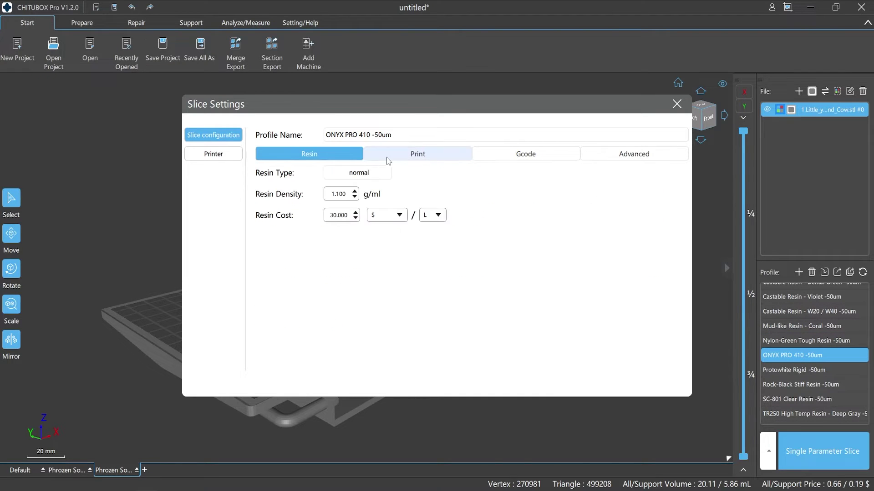
left_click(397, 157)
left_click(528, 157)
left_click(610, 157)
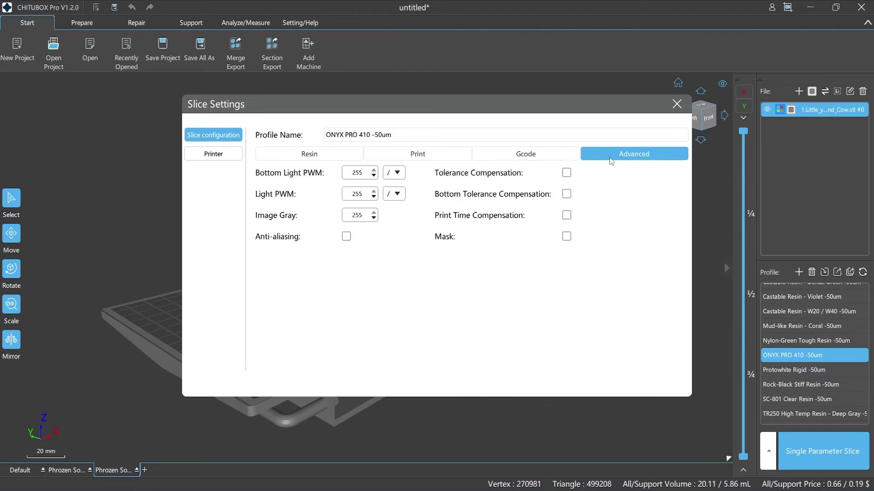
left_click(445, 155)
double_click(392, 223)
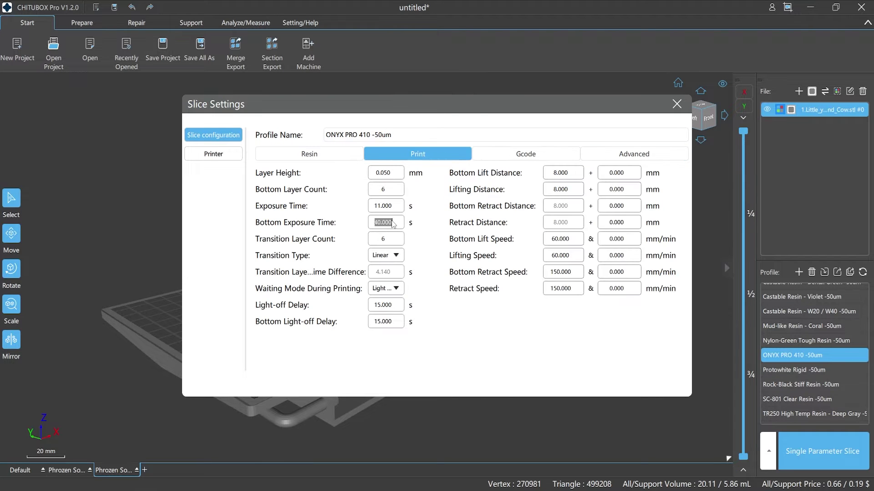
double_click(393, 210)
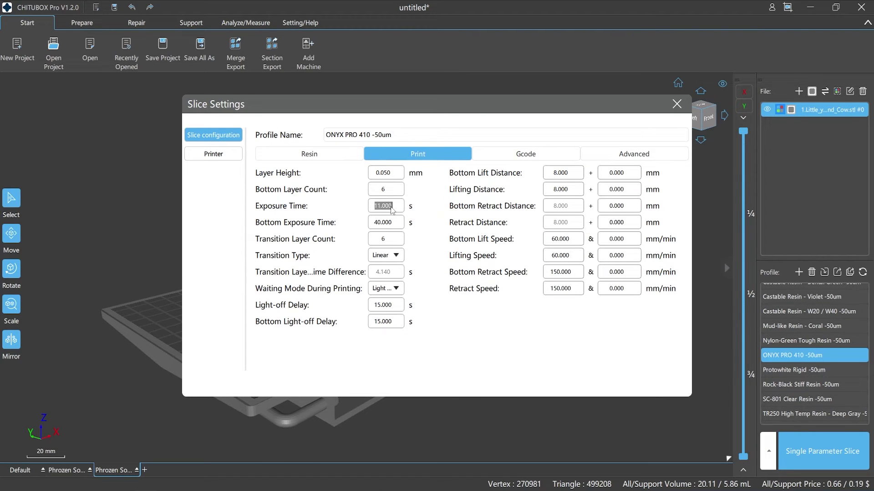
double_click(565, 258)
double_click(564, 273)
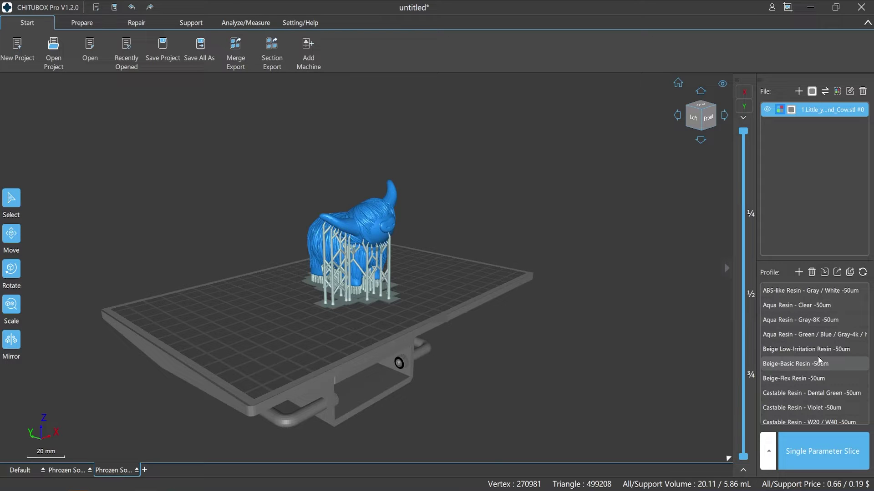
- Open the Beige Low-Irritation Resin -50um profile and examine its resin, print, Gcode and advanced slice settings
double_click(809, 350)
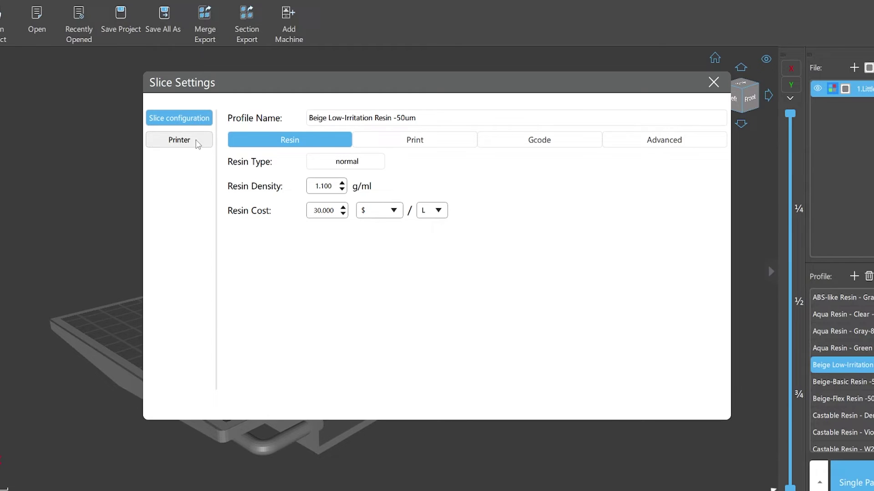
left_click(197, 142)
left_click(193, 123)
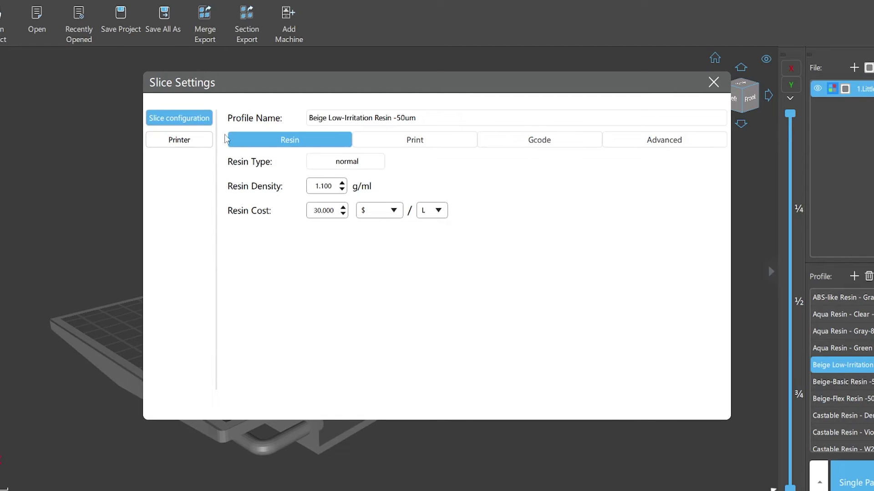
left_click(410, 142)
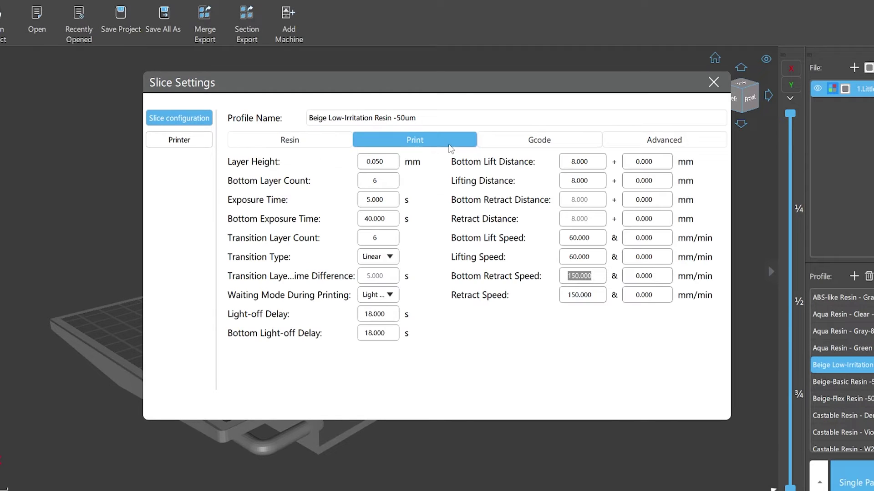
left_click(538, 146)
left_click(652, 142)
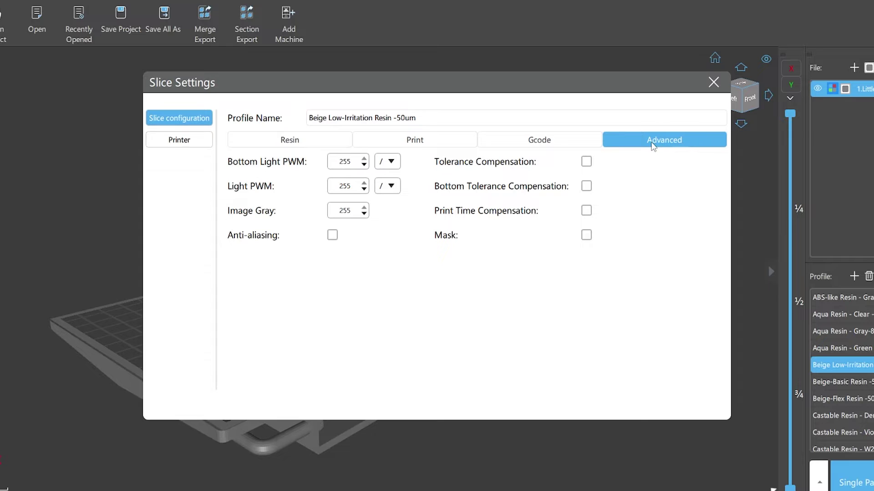
- Enable the build area offset in the printer settings of the Phrozen Sonic Mighty 4K
left_click(199, 143)
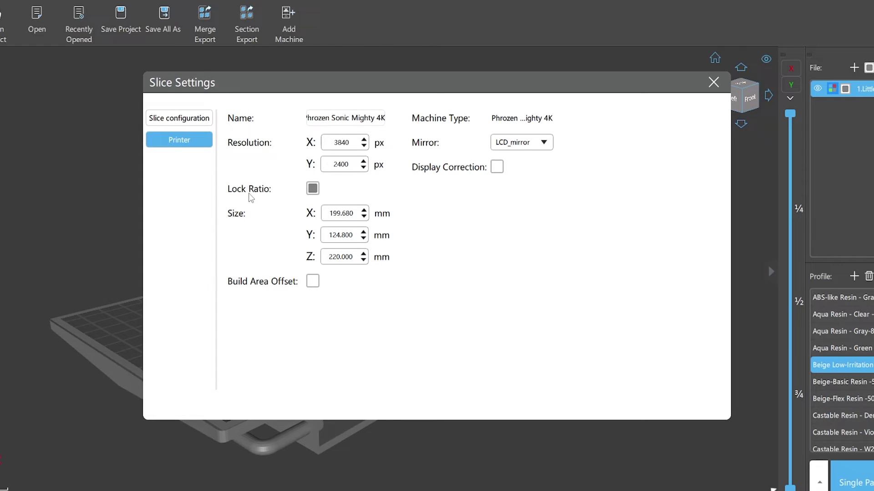
left_click(313, 282)
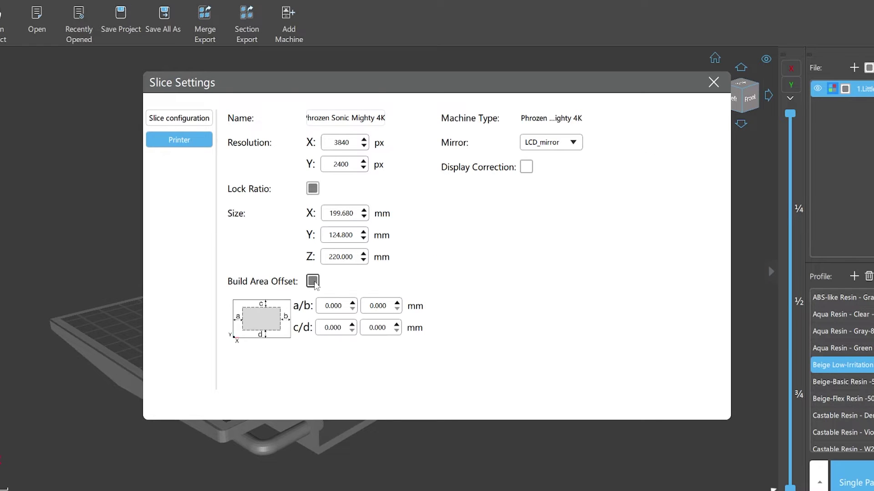
- Enable display correction for the printer and review the Beige Low-Irritation Resin profile's advanced, Gcode, print and resin parameters
left_click(526, 167)
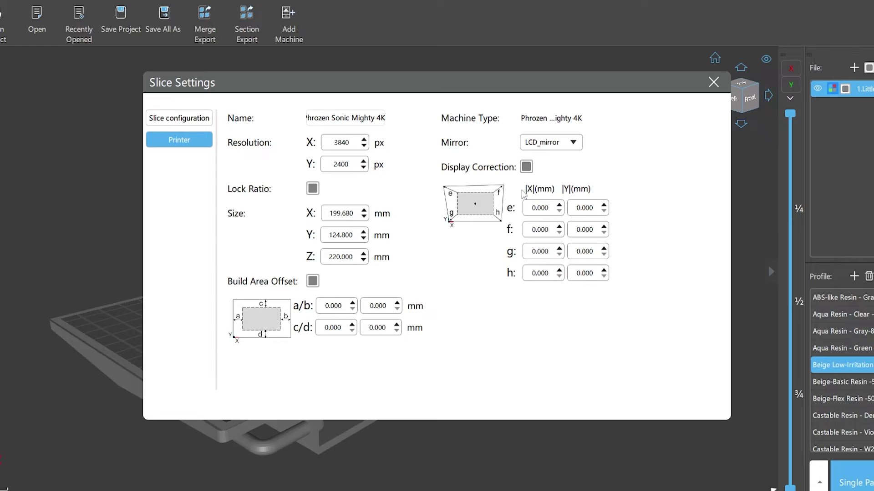
left_click(198, 119)
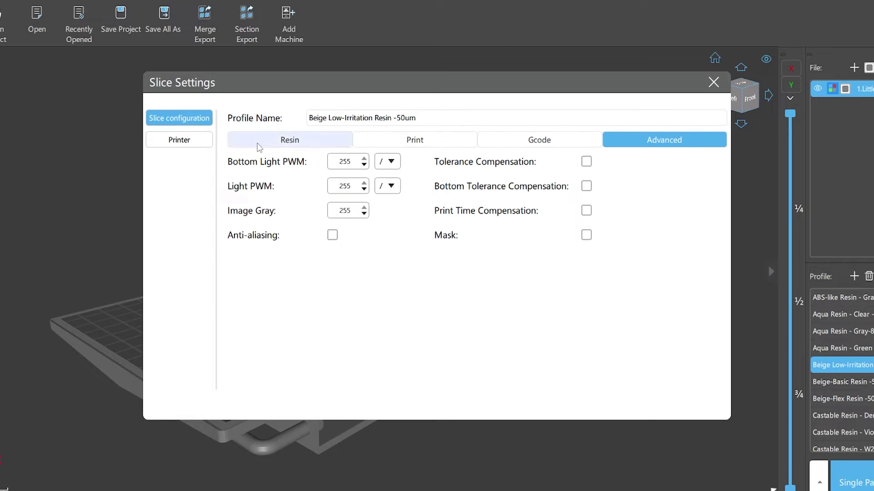
left_click(540, 140)
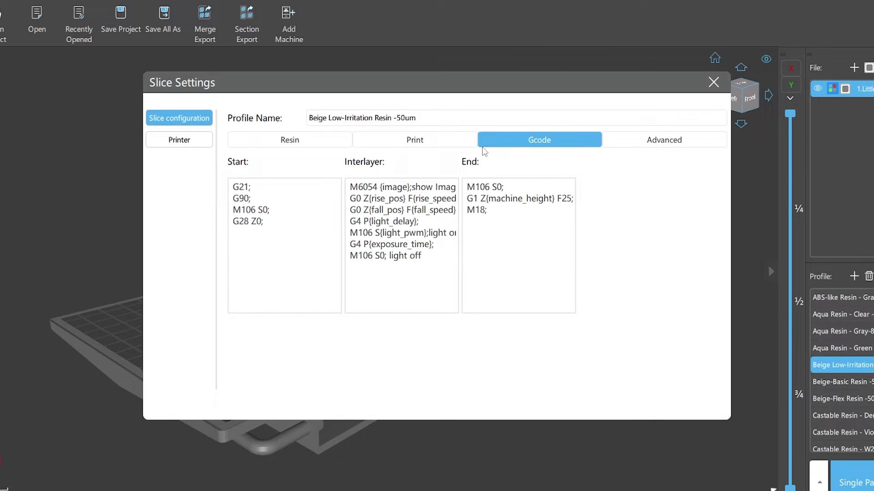
left_click(380, 146)
left_click(320, 144)
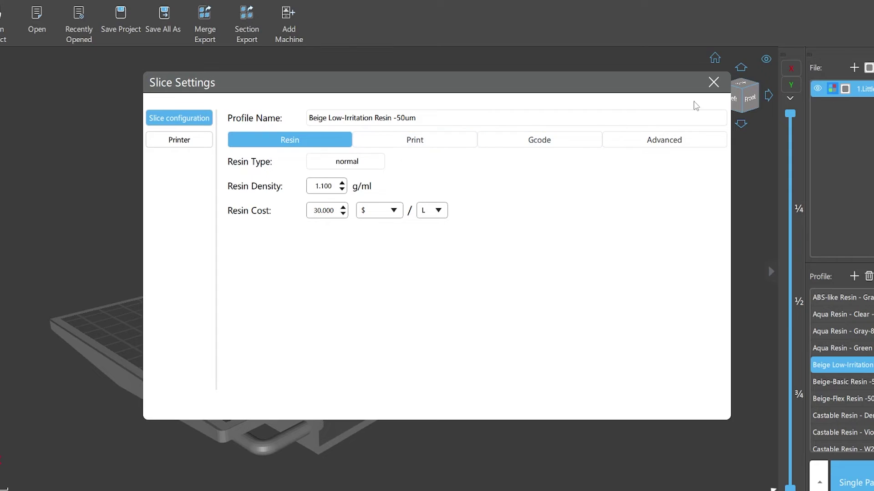
left_click(713, 82)
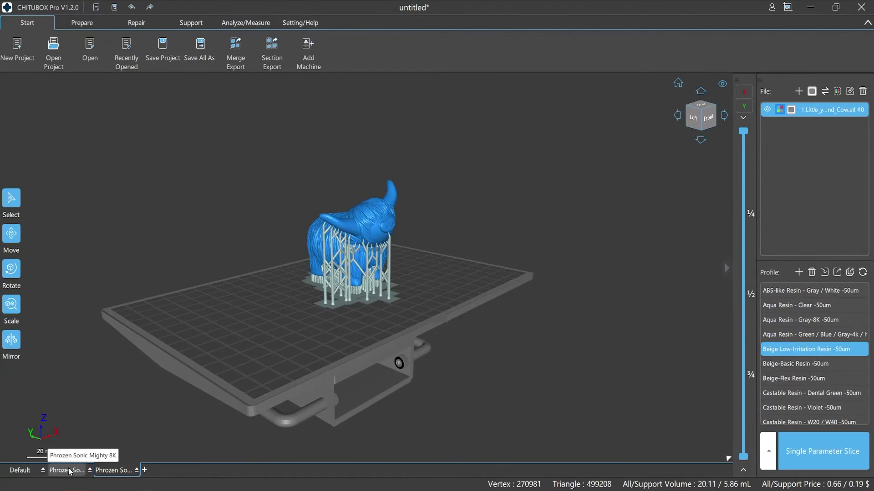
- Open the Beige Low-Irritation Resin -50um profile for the Phrozen Sonic Mighty 8K and examine its resin, print and advanced settings
double_click(791, 351)
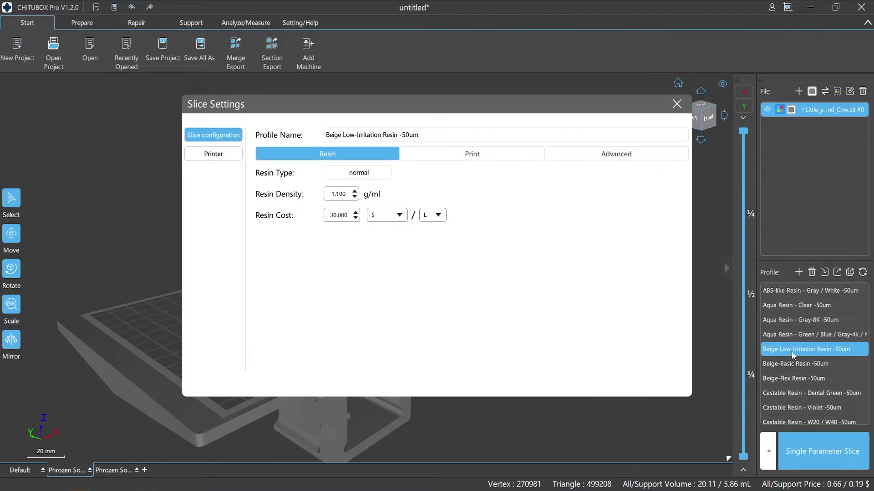
left_click(468, 159)
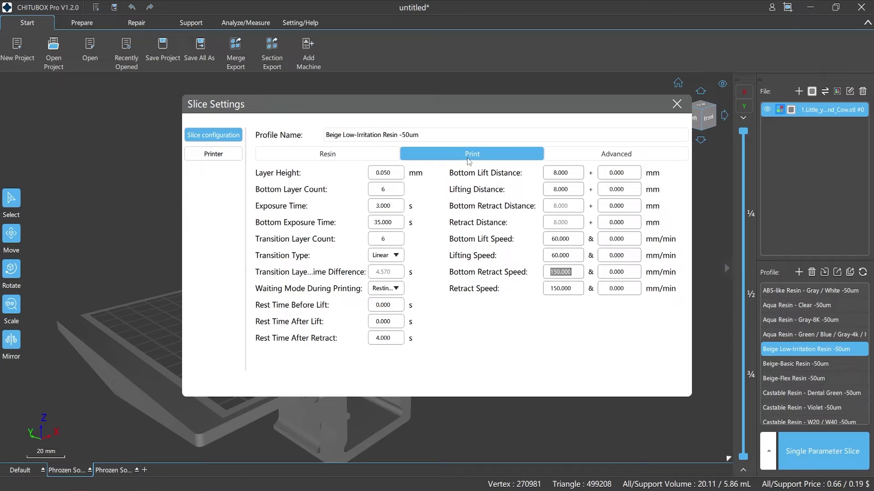
left_click(580, 157)
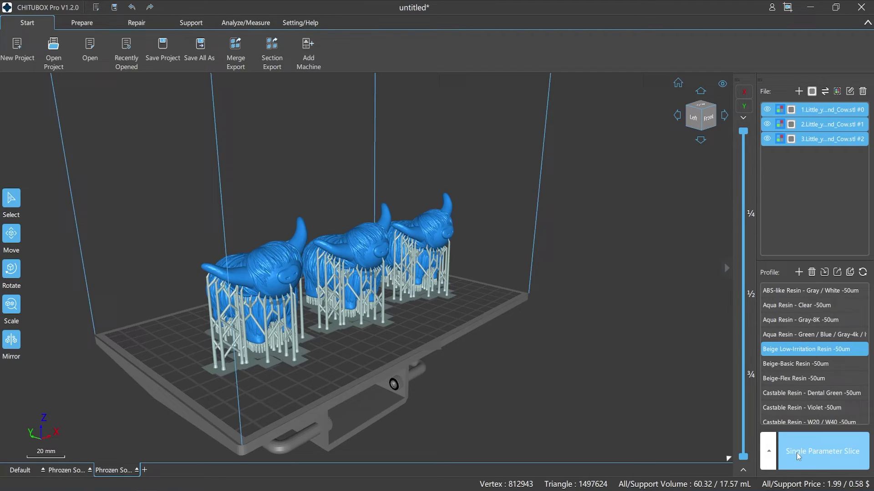
- Switch the slicing method for the three cow models from single-parameter to Multi-parameter Slice
left_click(768, 453)
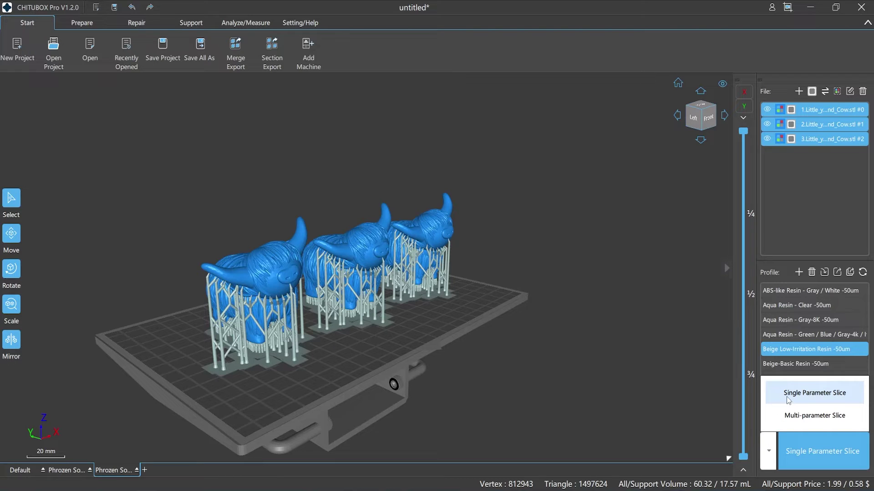
left_click(774, 454)
left_click(806, 452)
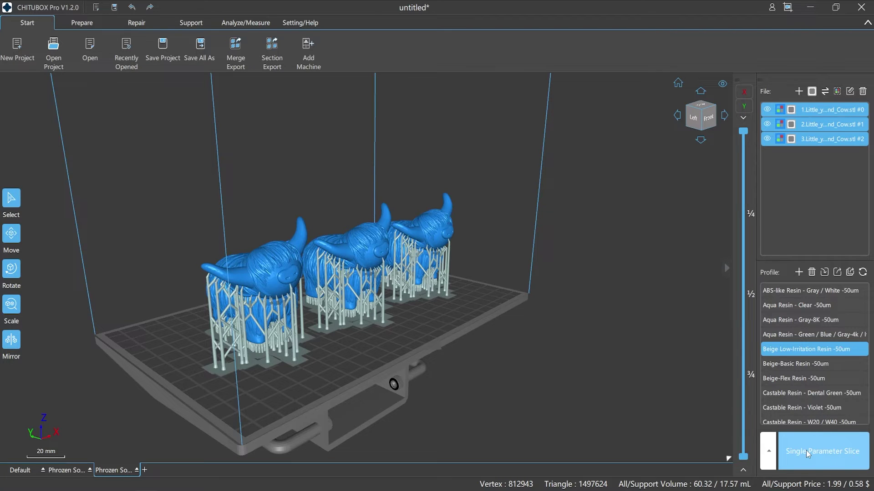
left_click(807, 450)
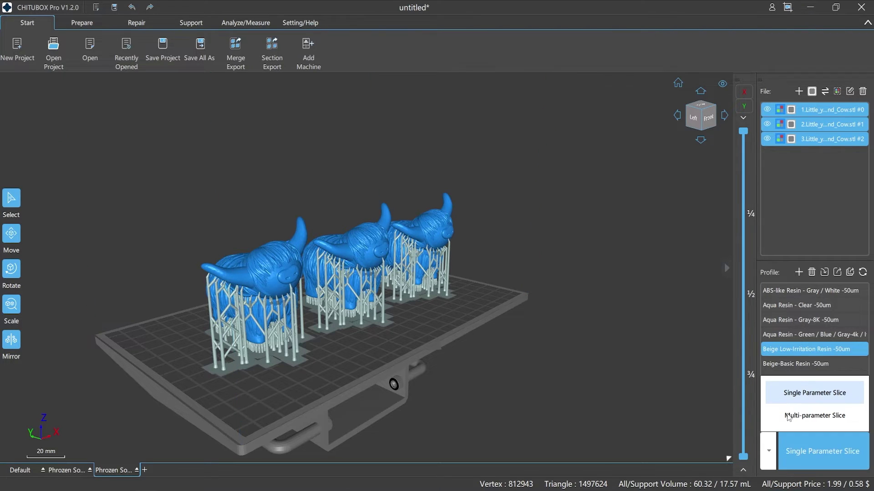
left_click(791, 414)
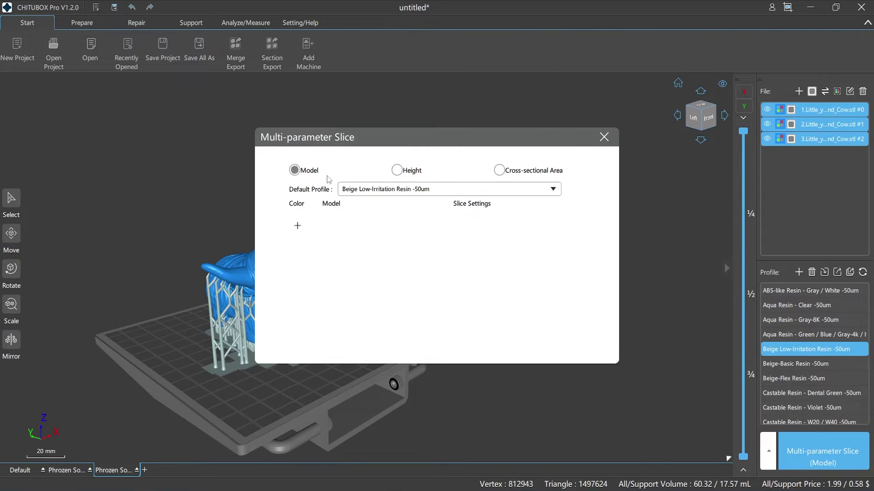
- Compare the Height and Cross-sectional Area modes of the multi-parameter slice and return to Model mode
left_click(397, 172)
left_click(499, 172)
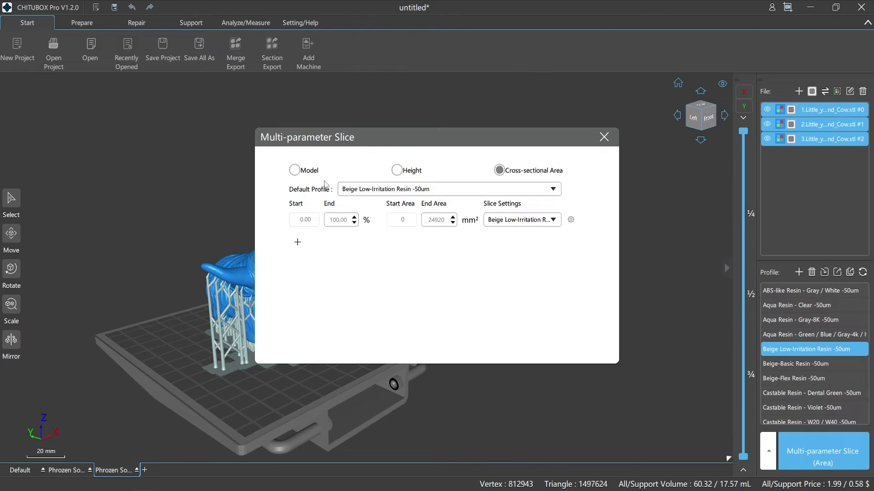
left_click(296, 173)
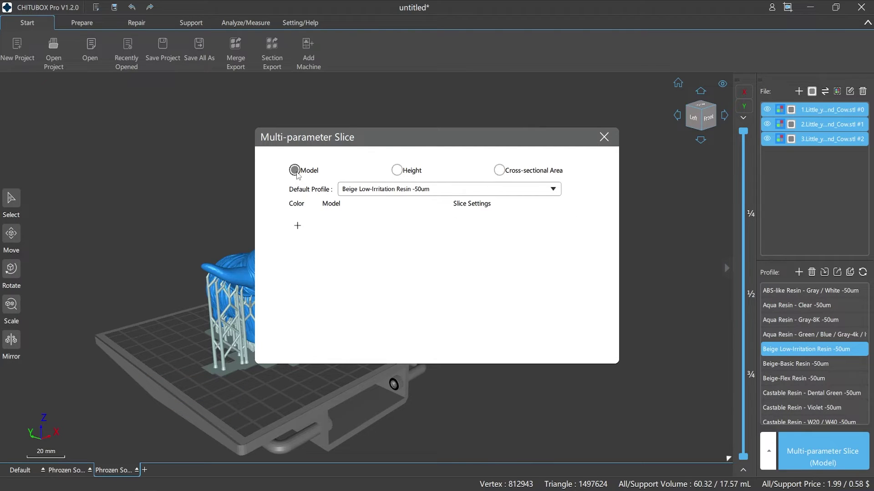
- Add three model parameter rows and delete the last two, leaving one row
left_click(298, 226)
left_click(298, 242)
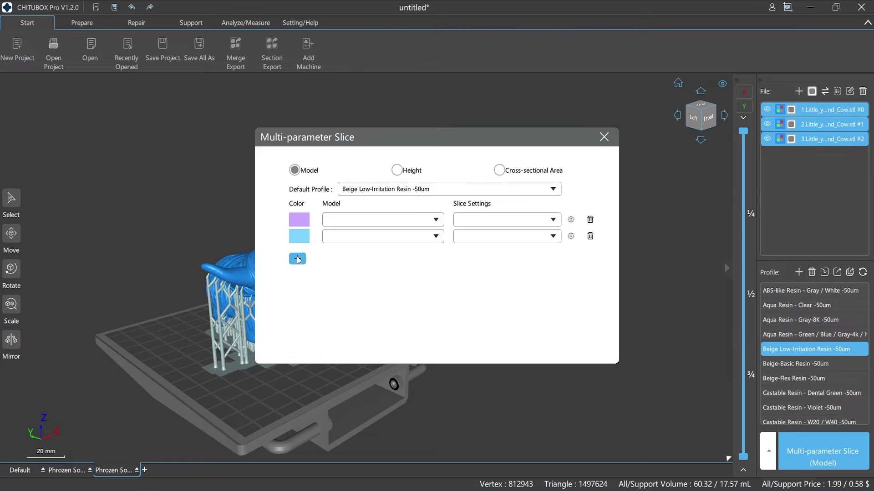
left_click(298, 259)
left_click(590, 252)
left_click(590, 236)
- Assign Aqua Resin - Clear -50um to Little_young_cattle_Highland_Cow.stl #1 and view its differentiated parameters
left_click(436, 222)
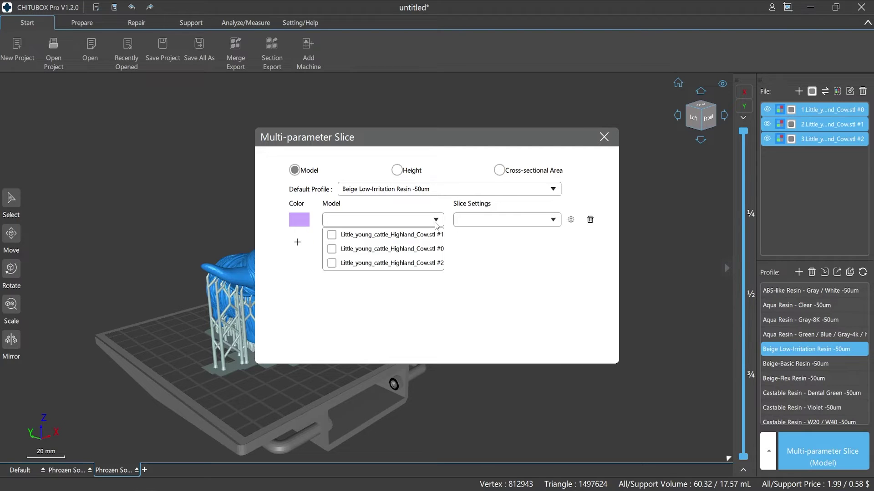
left_click(331, 235)
left_click(558, 223)
left_click(519, 249)
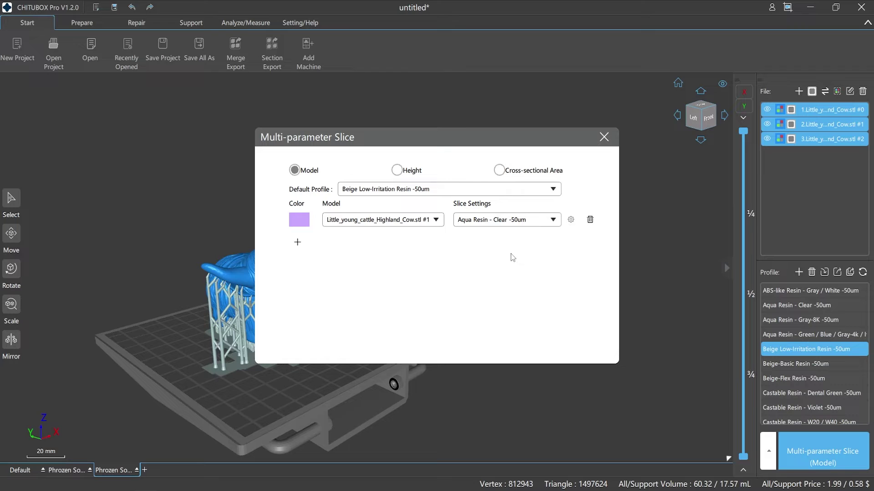
left_click(571, 221)
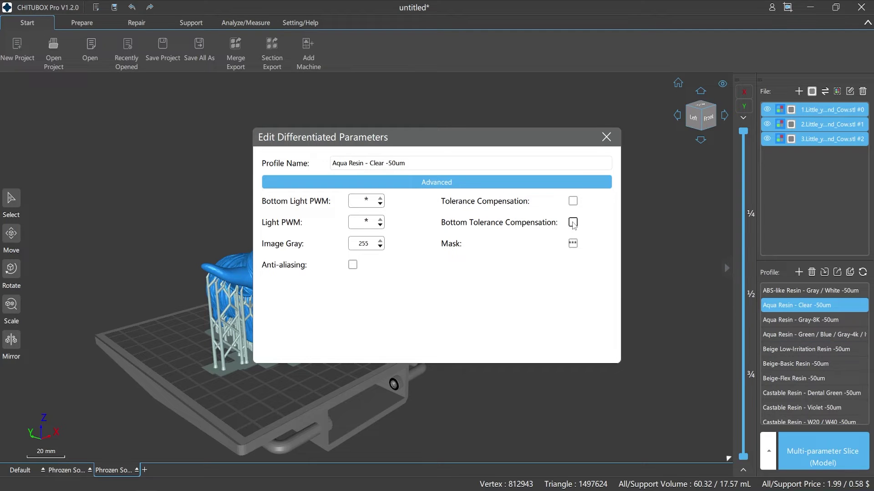
left_click(607, 137)
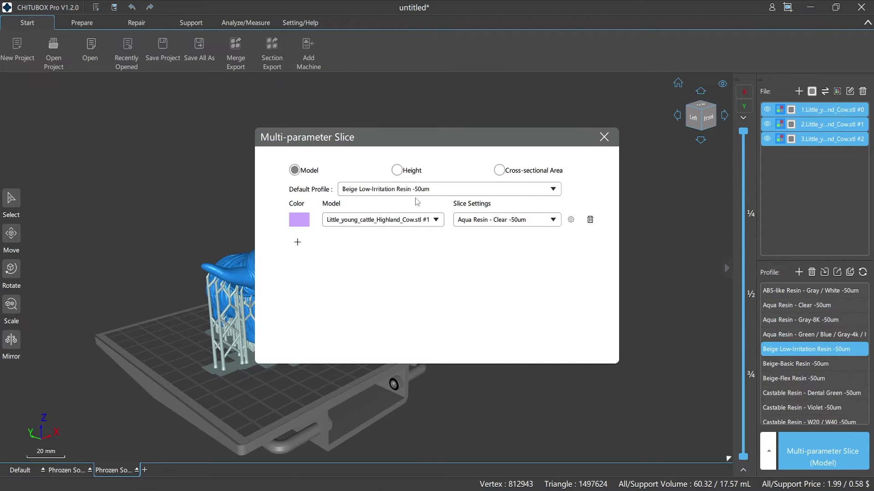
- Add a second range in Height mode and view the first range's advanced and print slice parameters
left_click(396, 170)
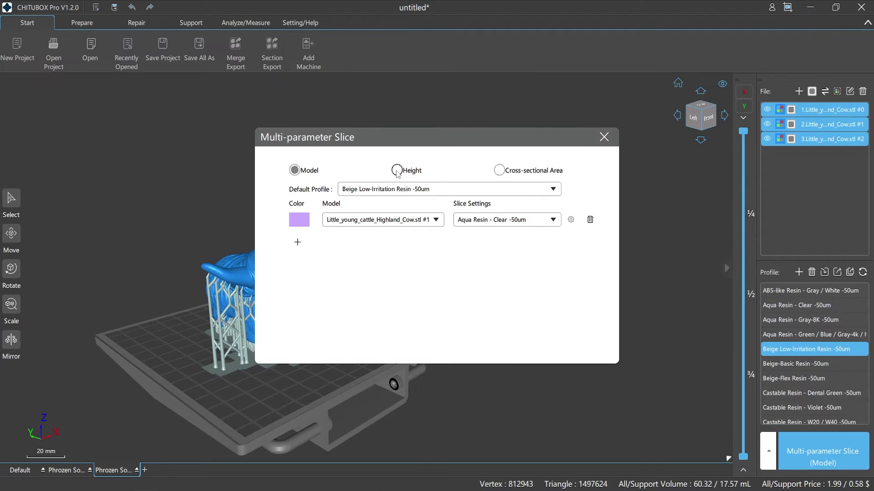
left_click(298, 242)
left_click(571, 220)
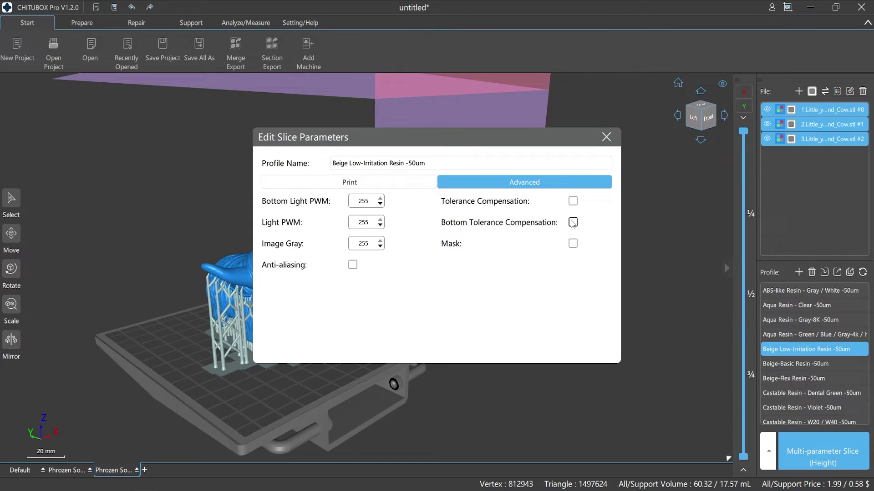
left_click(422, 185)
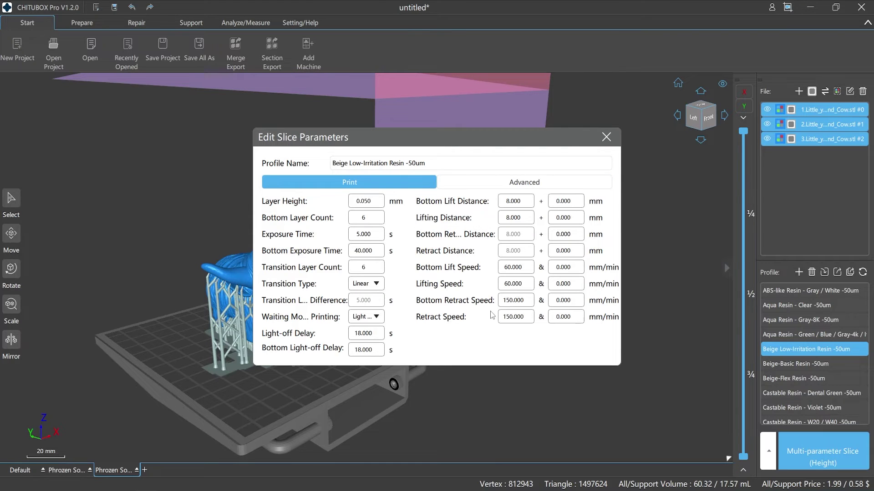
left_click(606, 137)
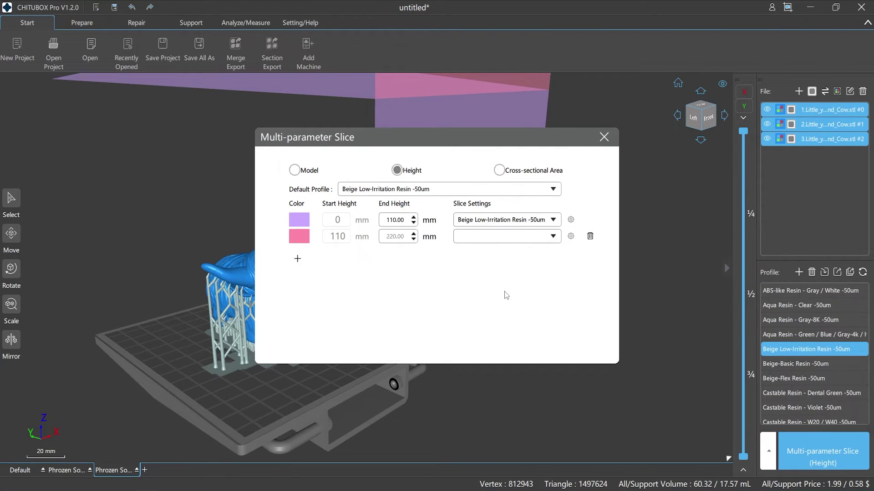
- Return to Model mode and add three rows, assigning cow models #1, #0 and #2 to them in order
left_click(305, 175)
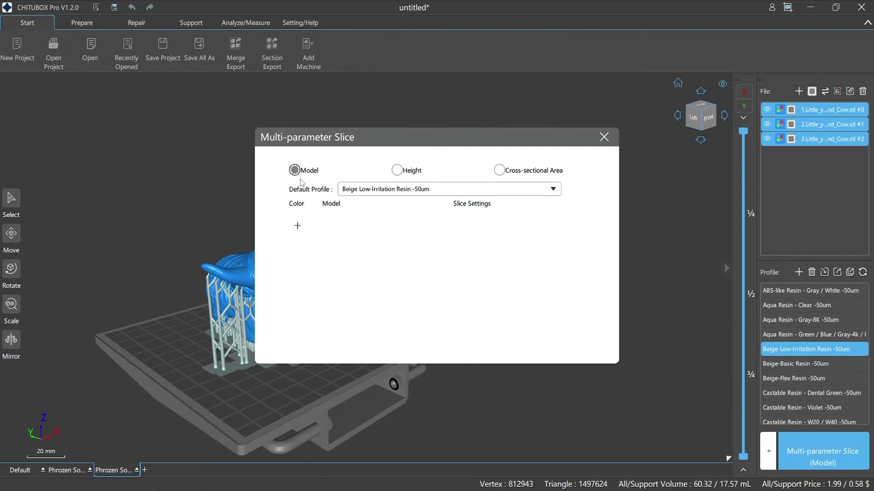
left_click(297, 226)
left_click(298, 242)
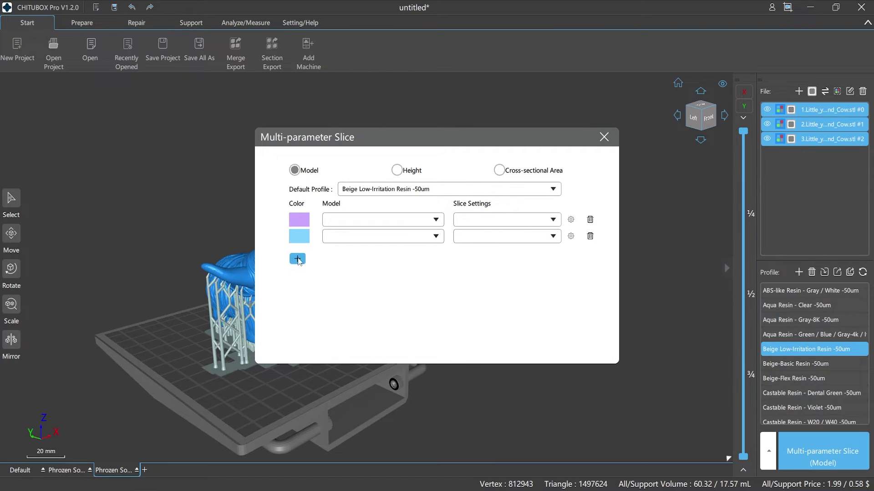
left_click(298, 259)
left_click(410, 237)
left_click(332, 234)
left_click(333, 237)
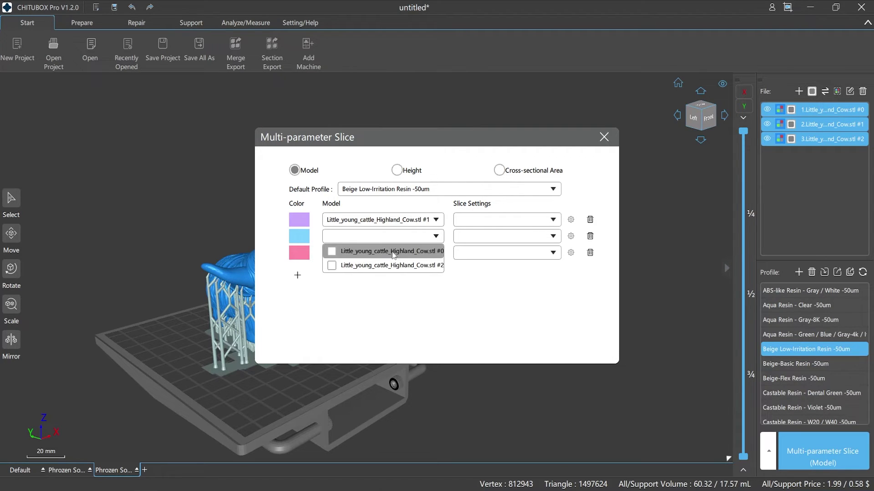
left_click(331, 249)
left_click(332, 253)
left_click(332, 268)
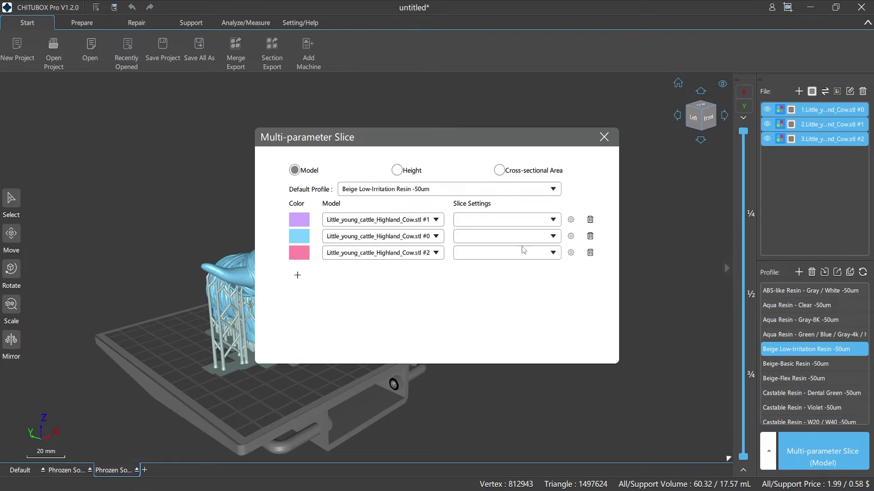
- Assign ABS-like Resin - Gray / White -50um to cow #1, Aqua Resin - Gray-8K -50um to #0 and Castable Resin - Violet -50um to #2
left_click(553, 220)
left_click(524, 232)
left_click(552, 237)
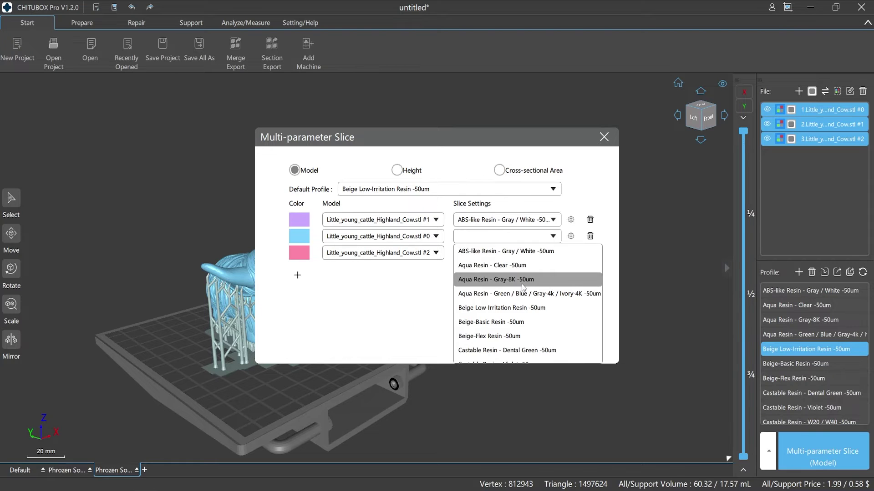
left_click(524, 282)
left_click(548, 258)
left_click(523, 227)
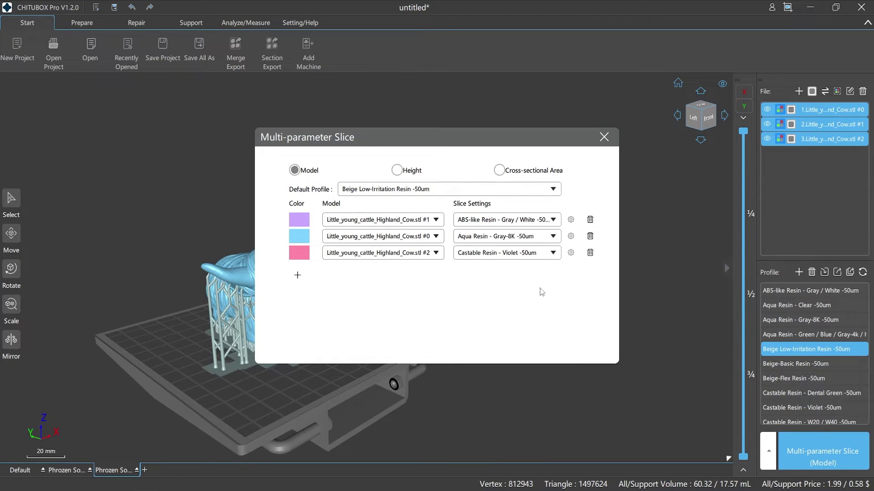
- Examine the differentiated parameters of the slice profiles assigned to the three cow models
left_click(571, 253)
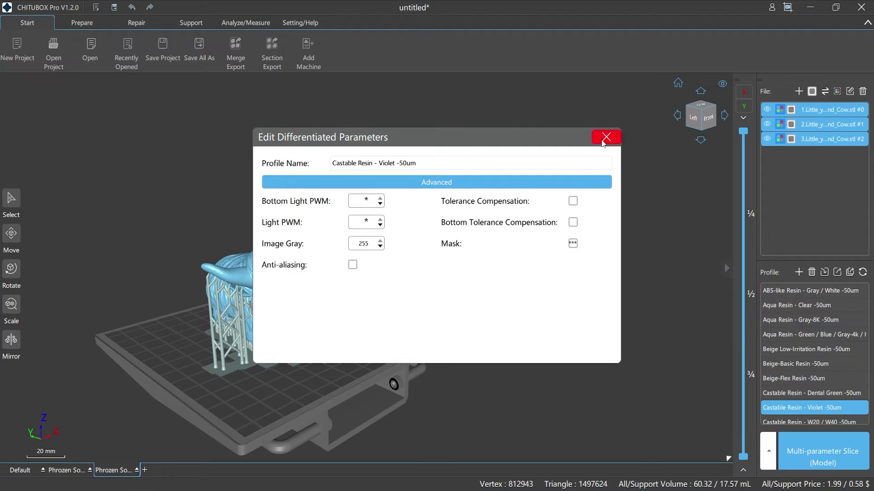
left_click(603, 137)
left_click(571, 236)
left_click(604, 137)
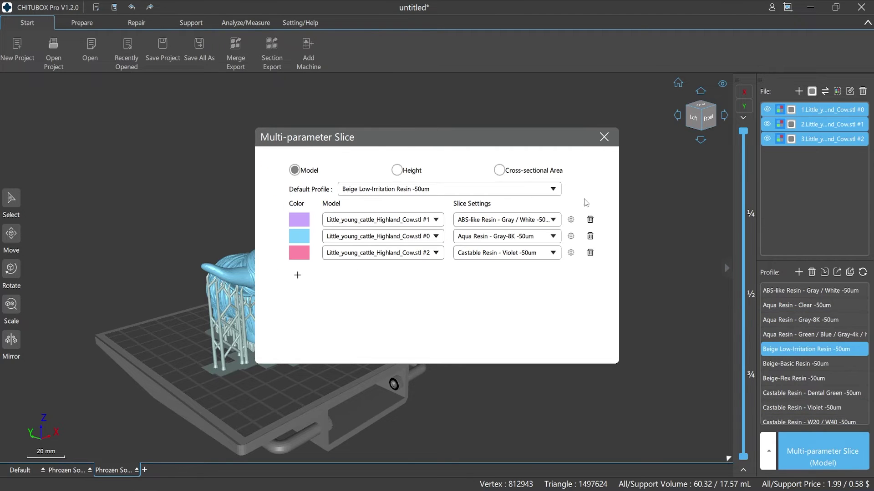
left_click(570, 221)
left_click(605, 137)
- Split the multi-parameter slice by height into three ranges, ending the first at 108.50 mm and the second at 163.50 mm
left_click(397, 170)
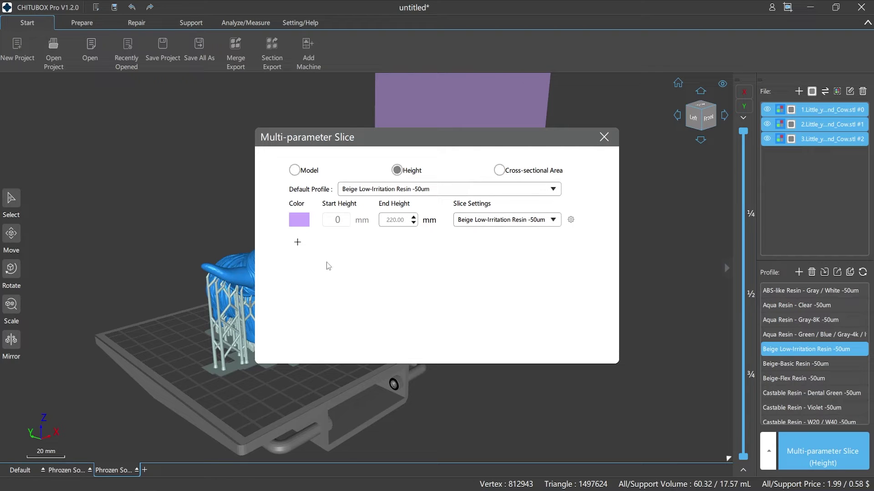
left_click(297, 242)
left_click(297, 258)
scroll(413, 223, "down", 3)
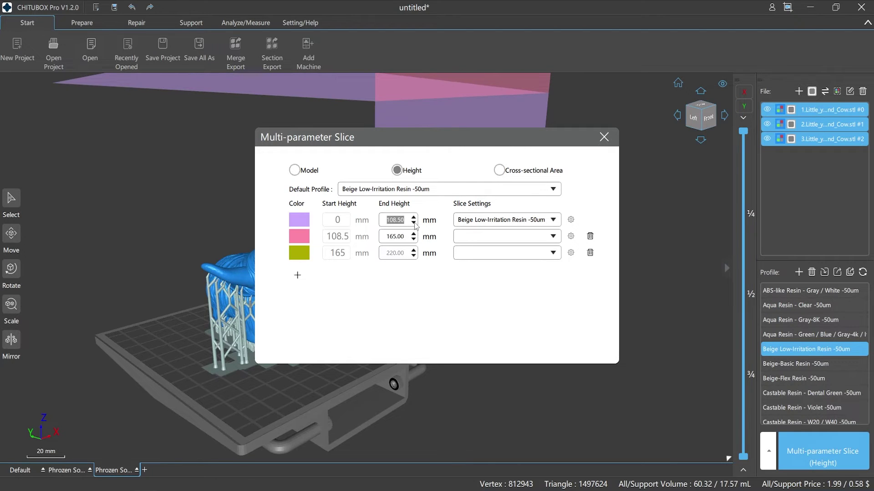
scroll(413, 240, "down", 3)
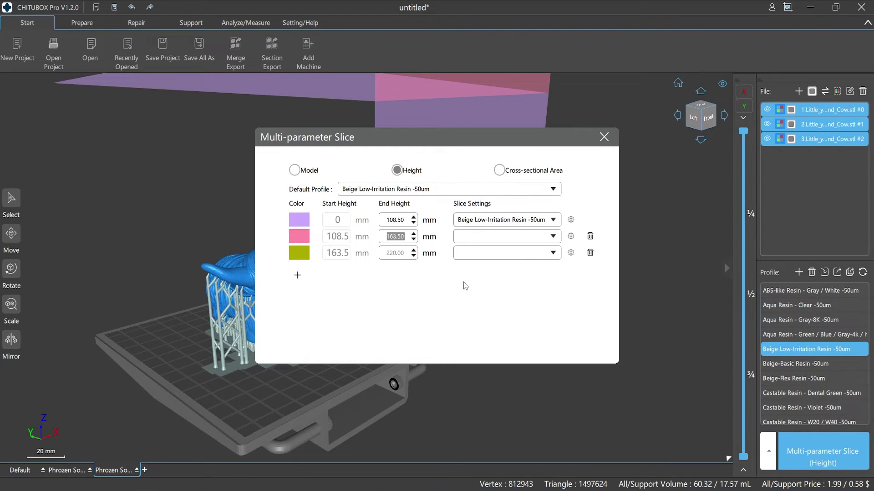
- Assign Aqua Resin - Clear -50um to the second height range and Mud-like Resin - Coral -50um to the third
left_click(537, 236)
left_click(524, 266)
left_click(546, 254)
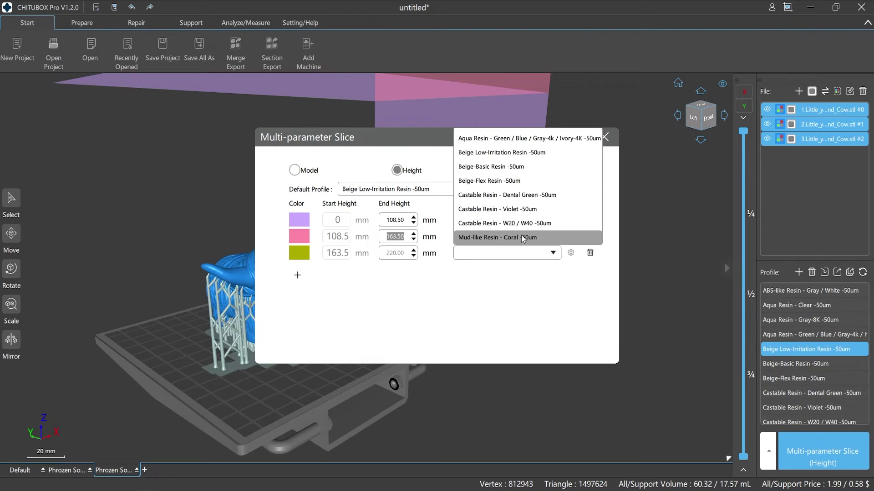
left_click(523, 239)
- Examine the advanced and print differentiated parameters of the third height range's profile, including light-off delay and retract speed
left_click(570, 254)
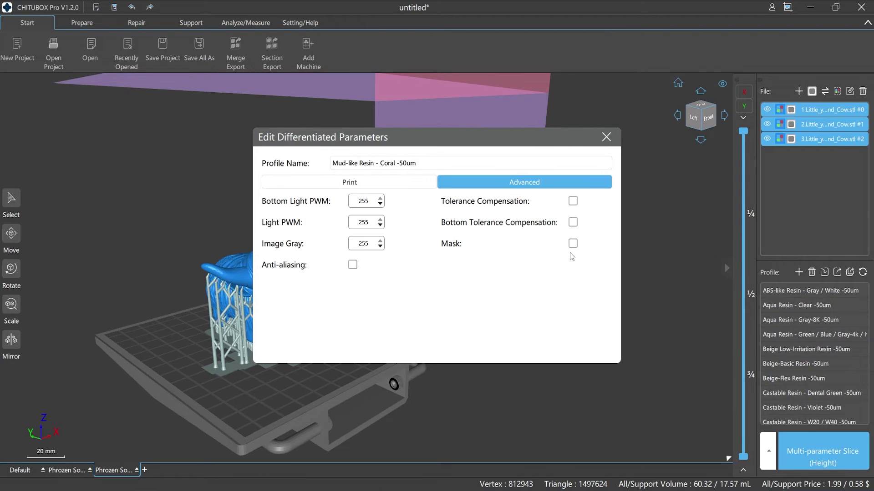
left_click(416, 186)
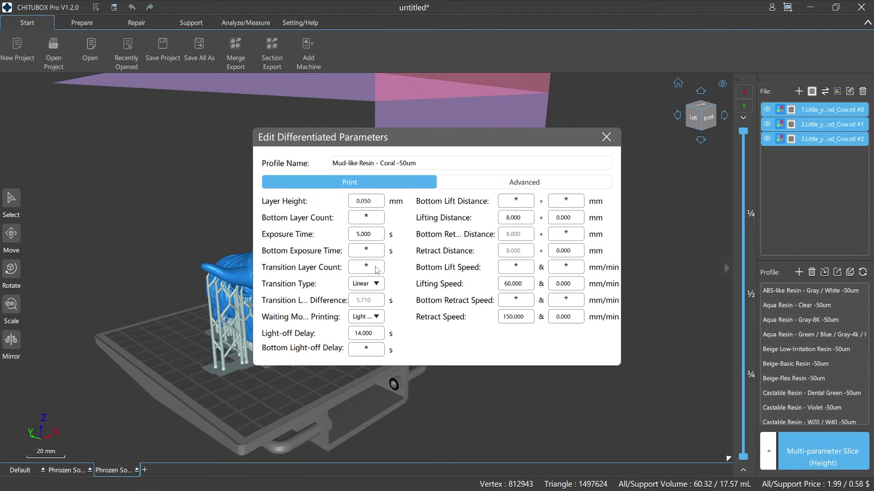
double_click(371, 335)
double_click(513, 317)
left_click(606, 137)
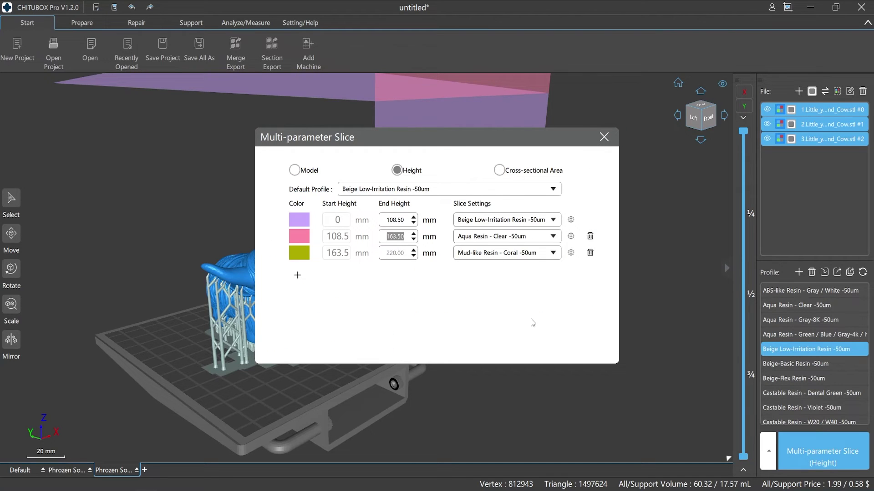
- Split the multi-parameter slice by cross-sectional area into four ranges, ending the first three at 12210, 18440 and 21455 mm²
left_click(499, 170)
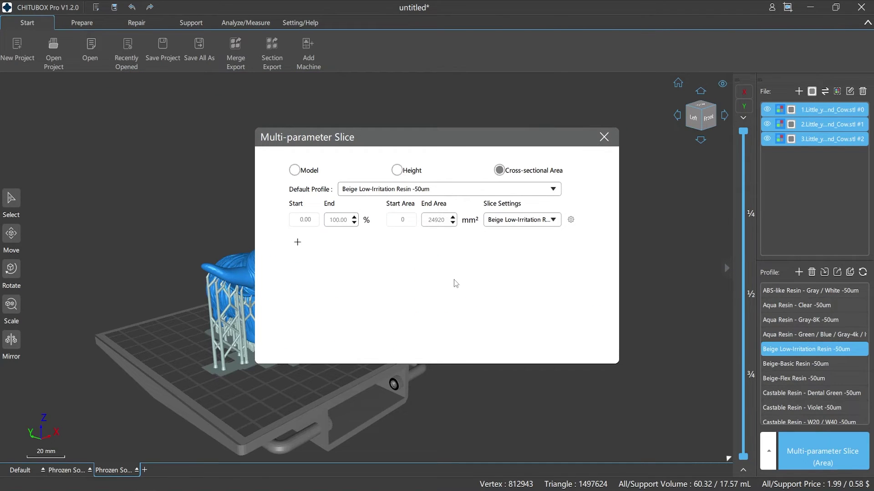
left_click(297, 242)
left_click(297, 258)
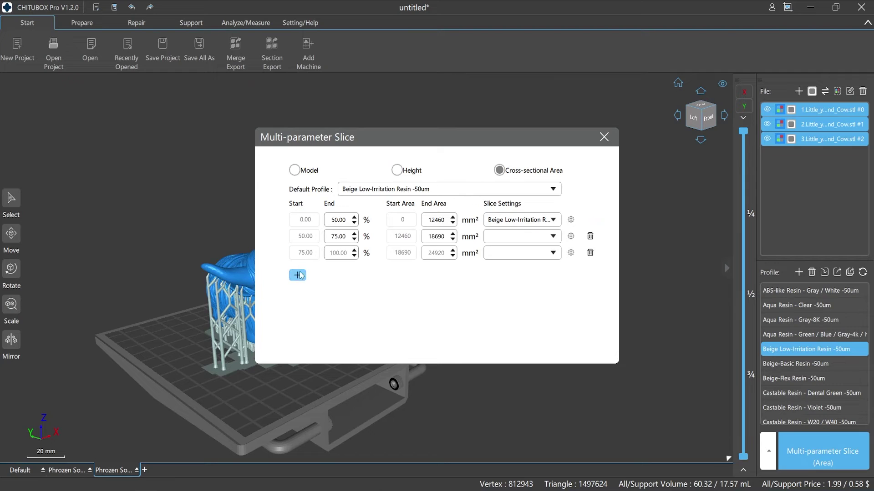
left_click(300, 275)
left_click(453, 223)
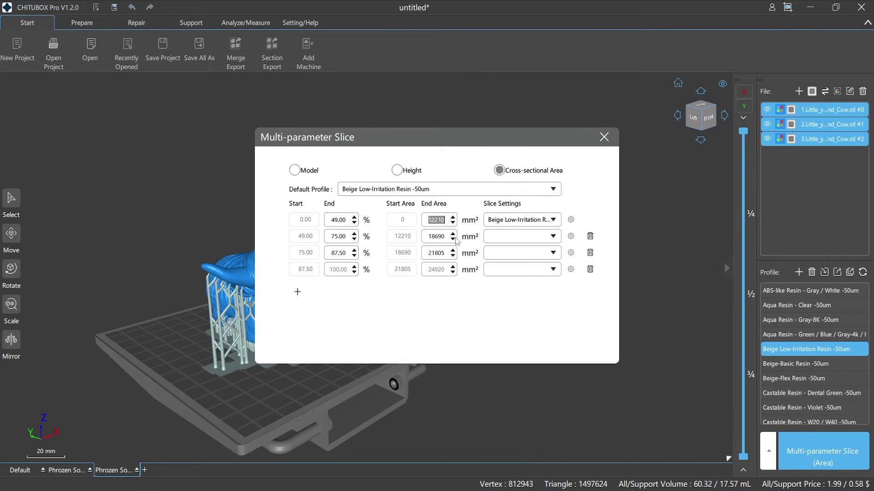
left_click(453, 240)
left_click(453, 256)
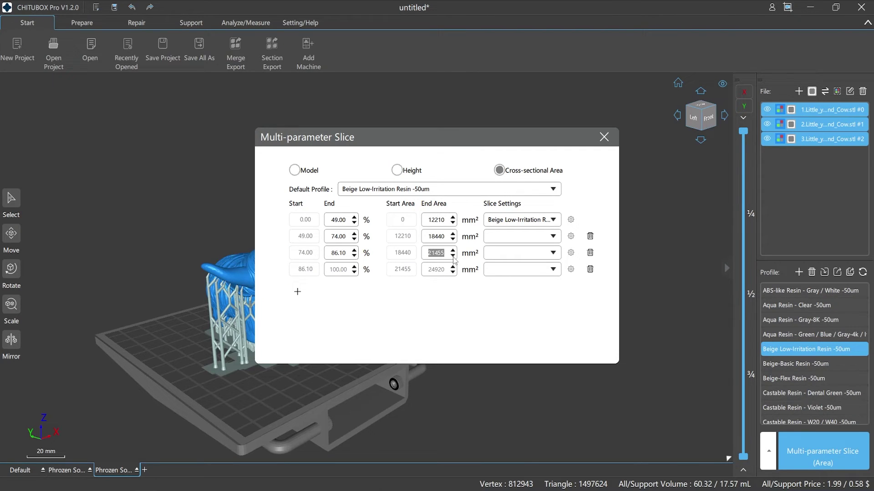
- Assign slice profiles to the three added area ranges, using Castable Resin - W20 / W40 -50um for the third range
left_click(552, 236)
left_click(536, 251)
left_click(552, 254)
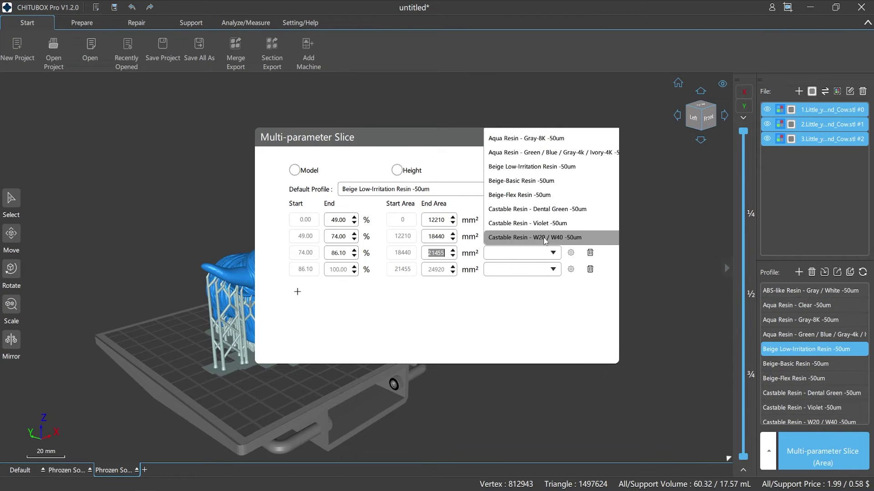
left_click(542, 238)
left_click(552, 270)
left_click(537, 136)
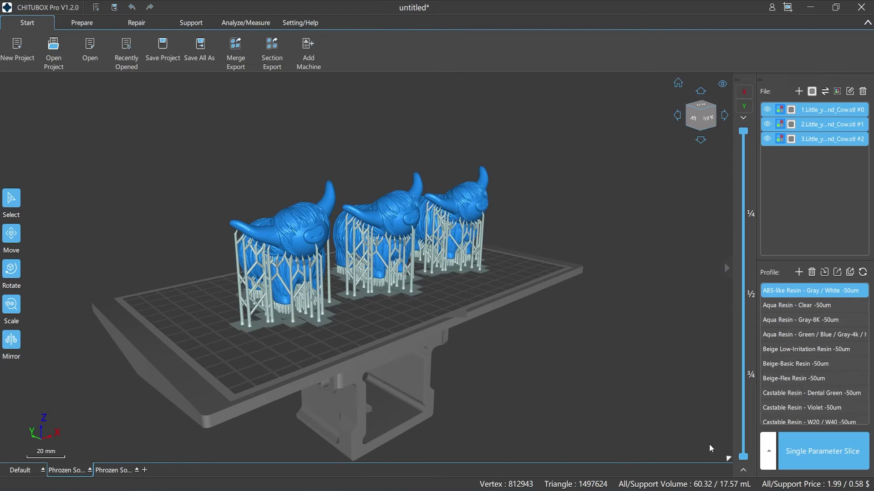
- Run a single parameter slice of the three cows and inspect the layers from the highest down to the raft
left_click(833, 450)
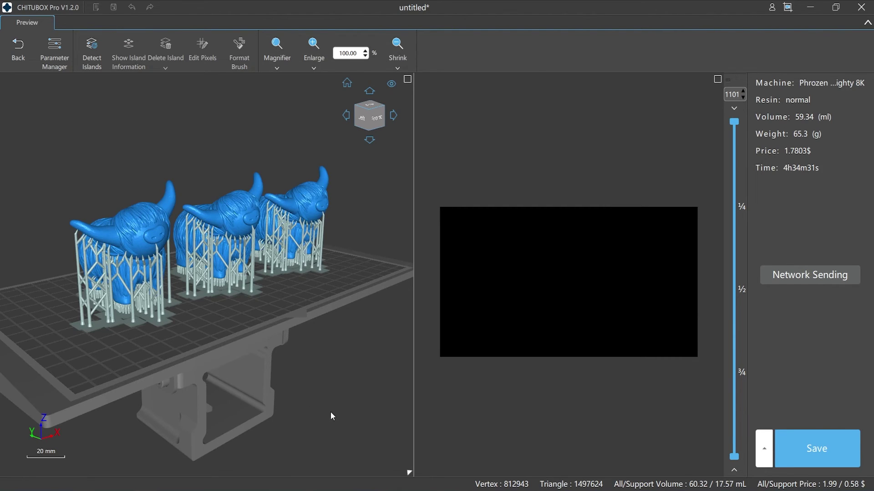
right_click_drag(332, 416, 378, 407)
scroll(735, 136, "down", 10)
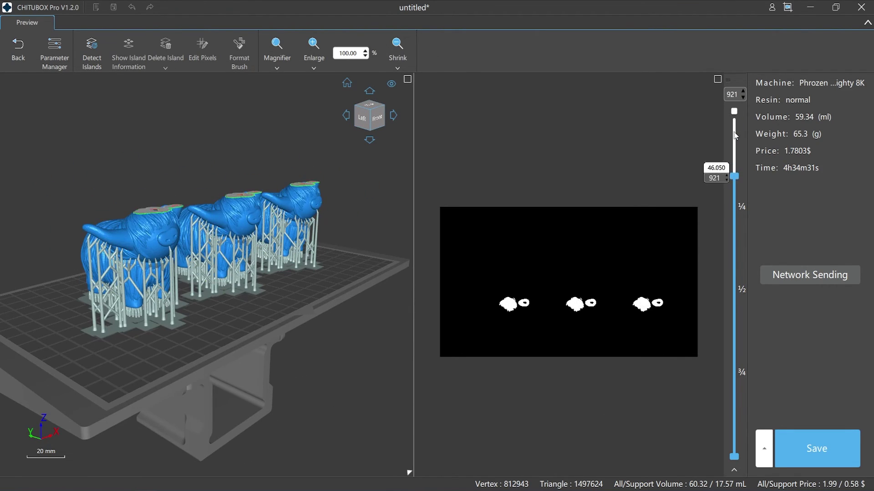
scroll(735, 136, "down", 20)
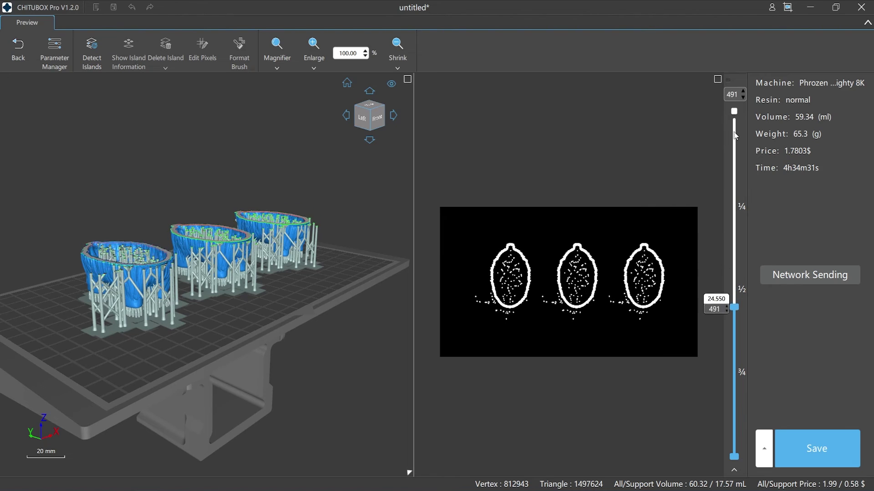
scroll(735, 135, "down", 20)
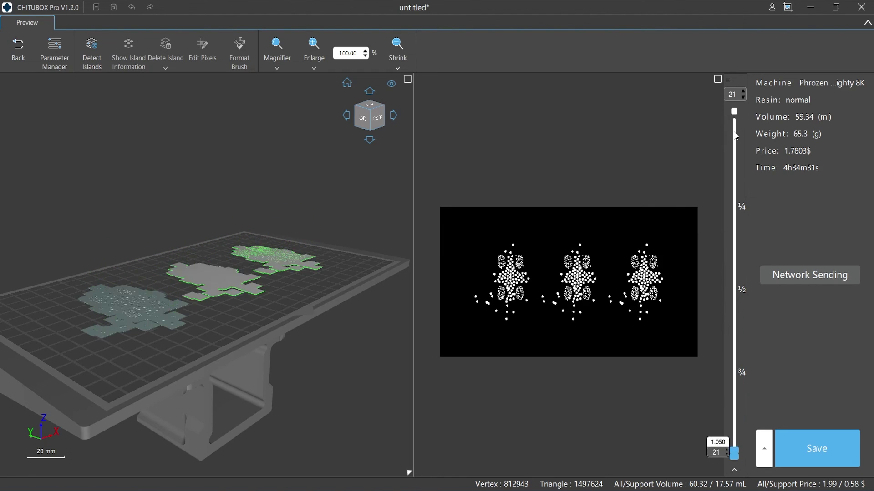
left_click(735, 136)
left_click(718, 80)
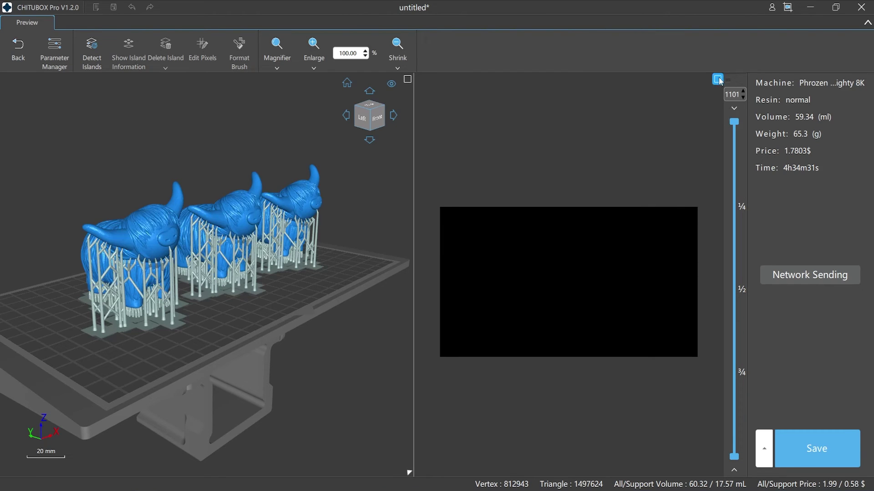
left_click(719, 80)
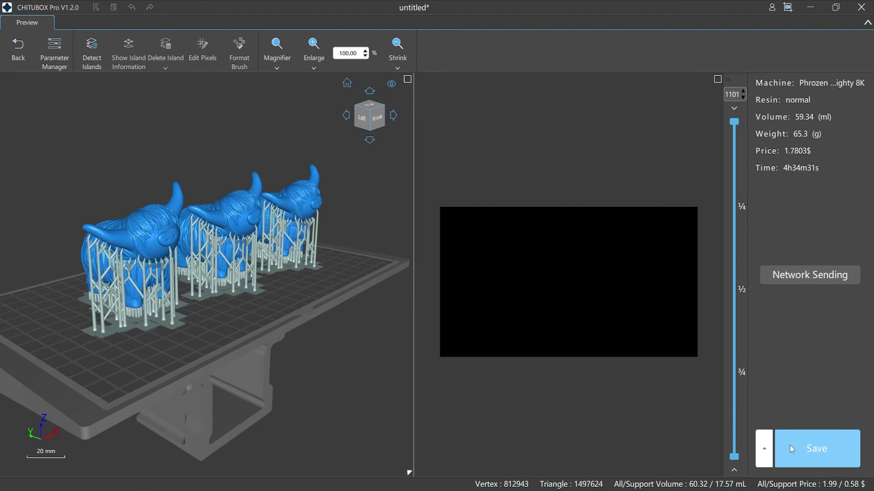
- Review the sliced file's print parameters in the Parameter Manager, including bottom exposure time, rest time before lift and retract speed
left_click(60, 57)
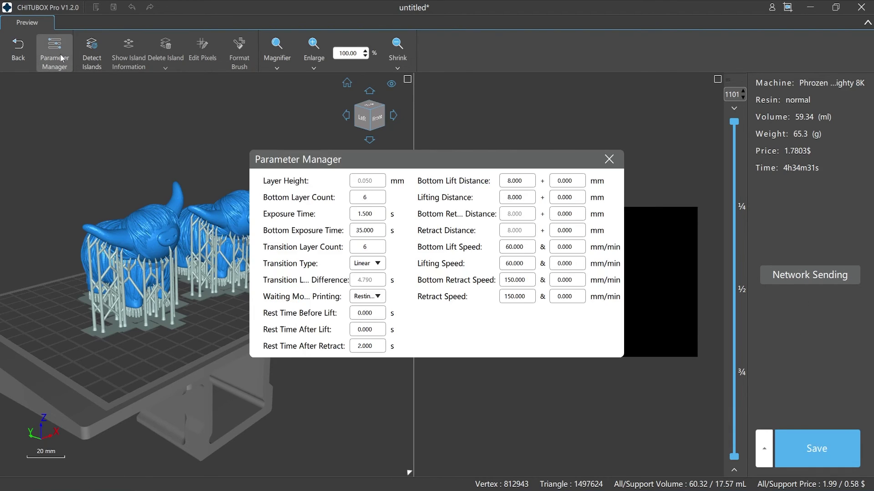
double_click(368, 231)
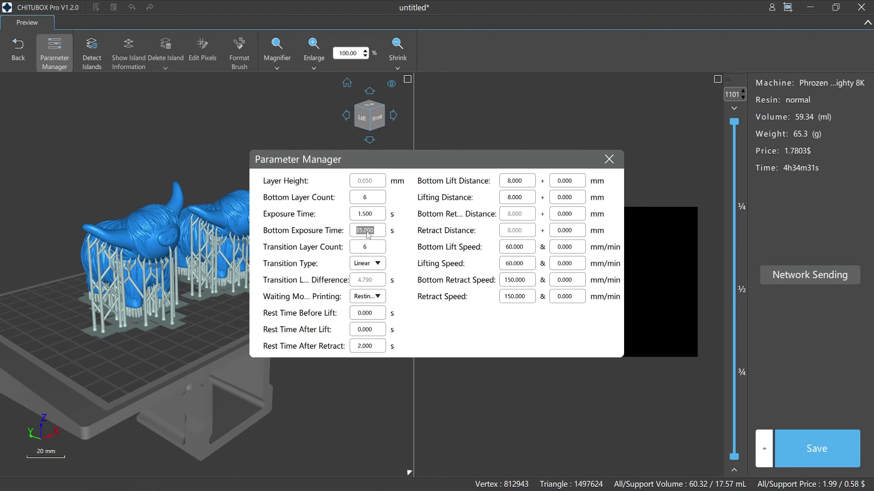
double_click(365, 313)
double_click(518, 297)
left_click(609, 159)
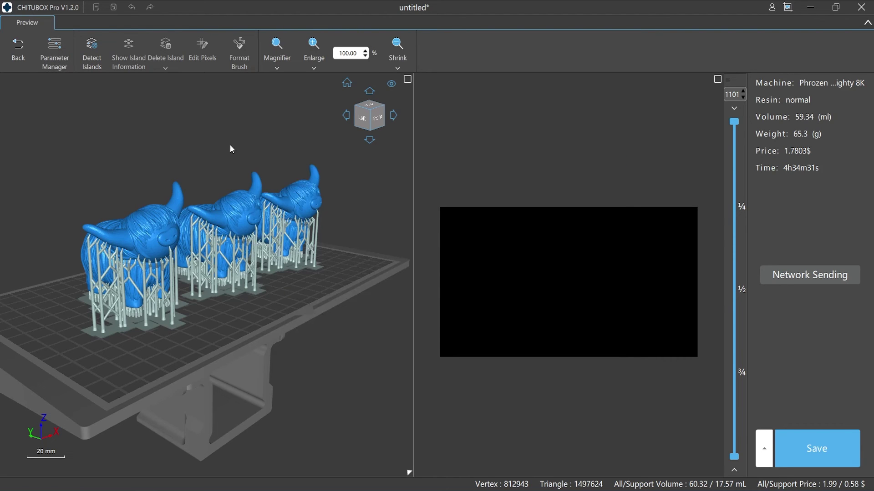
- Detect islands in the sliced cows and inspect the ones found on layers 265 and 299
left_click(91, 58)
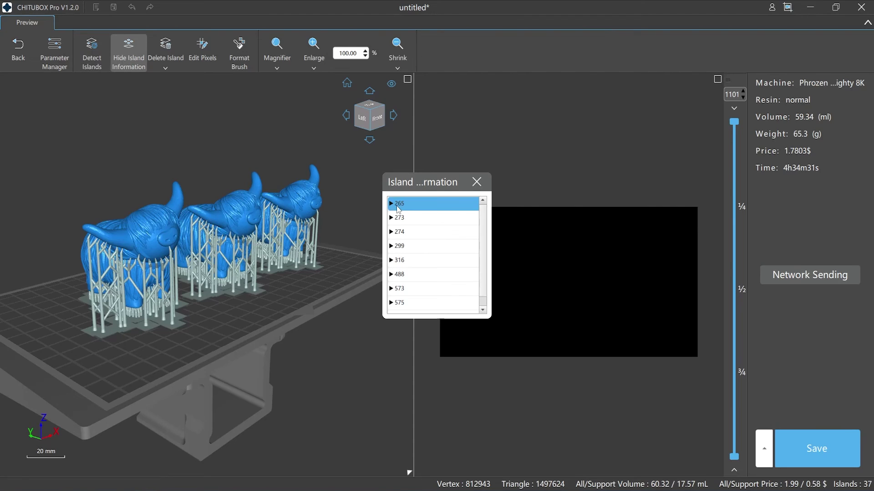
double_click(399, 207)
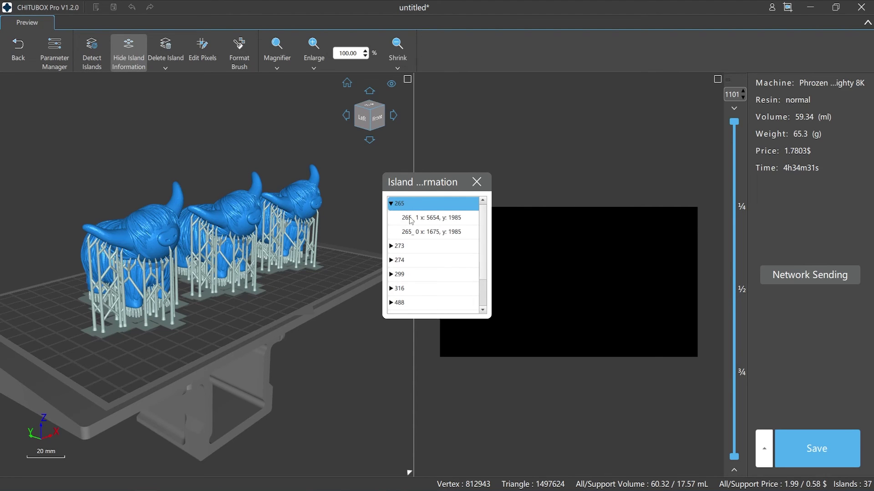
left_click(409, 216)
left_click(416, 233)
double_click(399, 274)
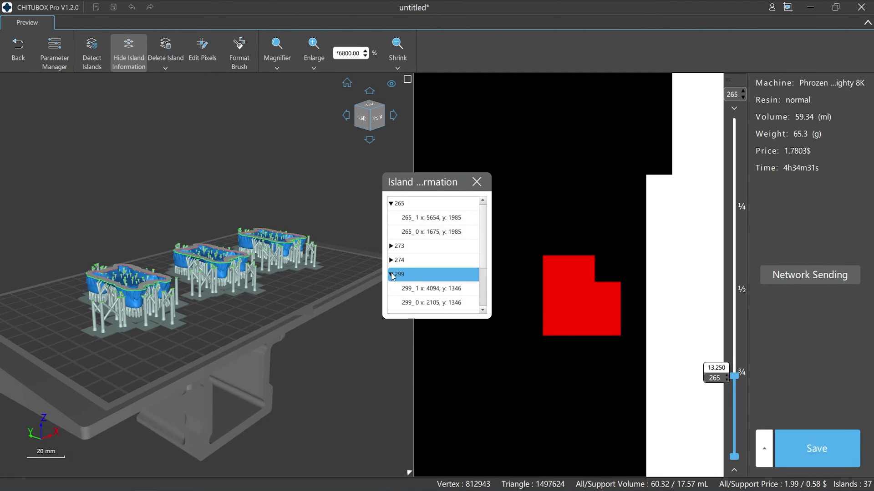
left_click(409, 289)
left_click(411, 303)
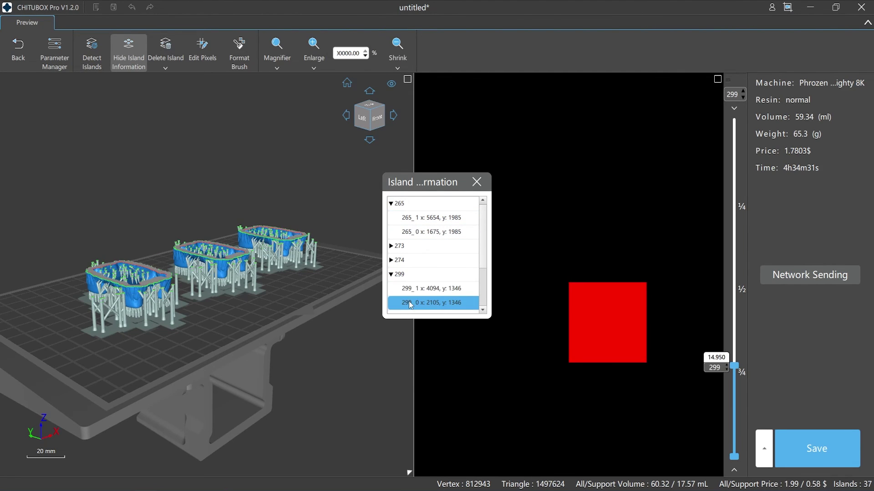
- Delete the islands of the current layer, 299, and close the island information
left_click(166, 69)
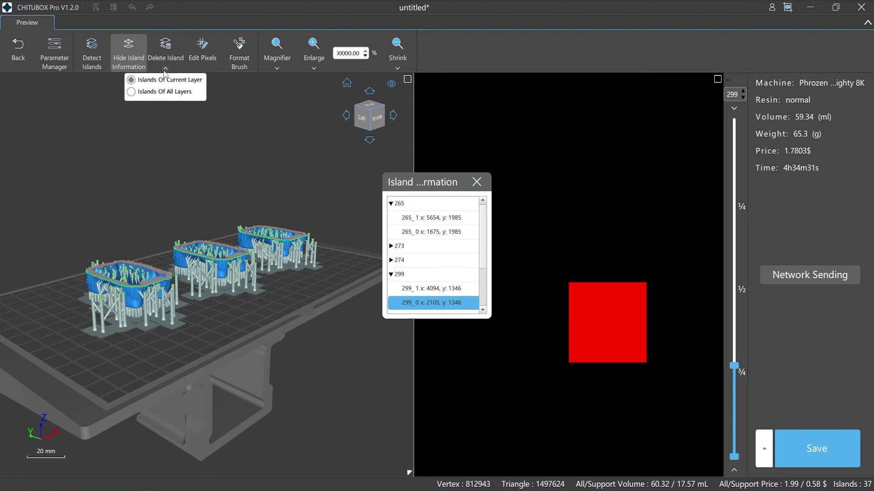
left_click(174, 83)
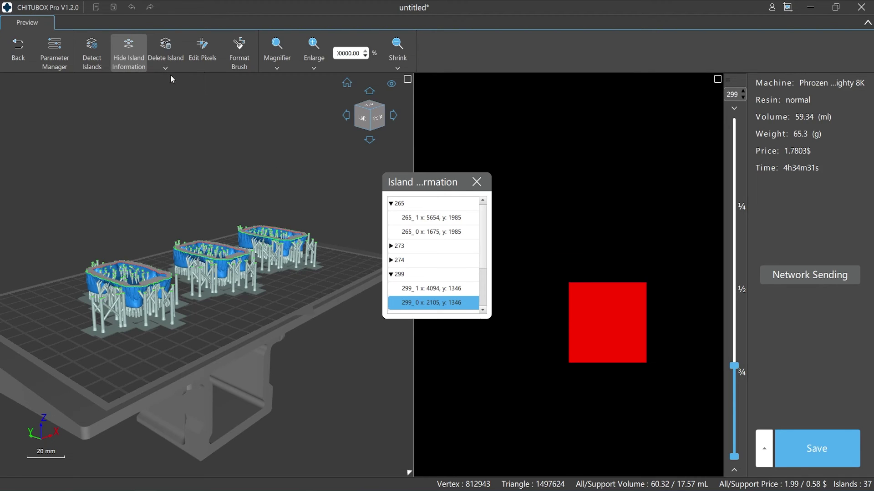
left_click(169, 54)
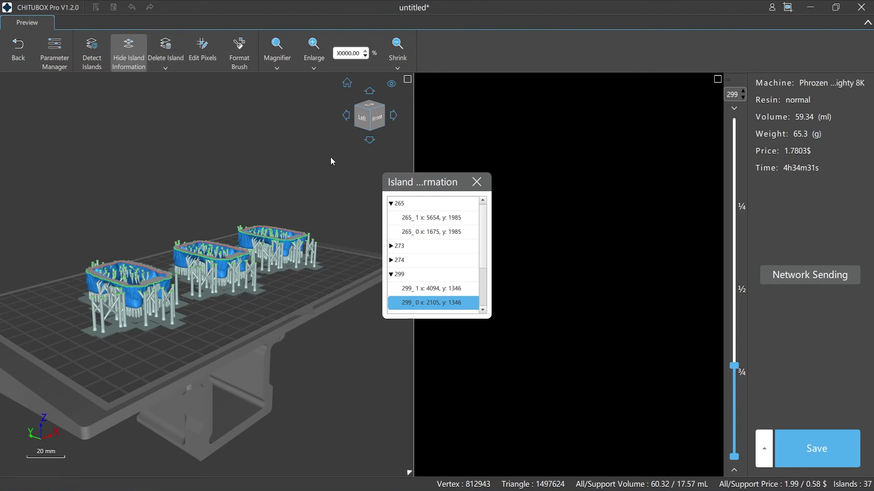
left_click(477, 182)
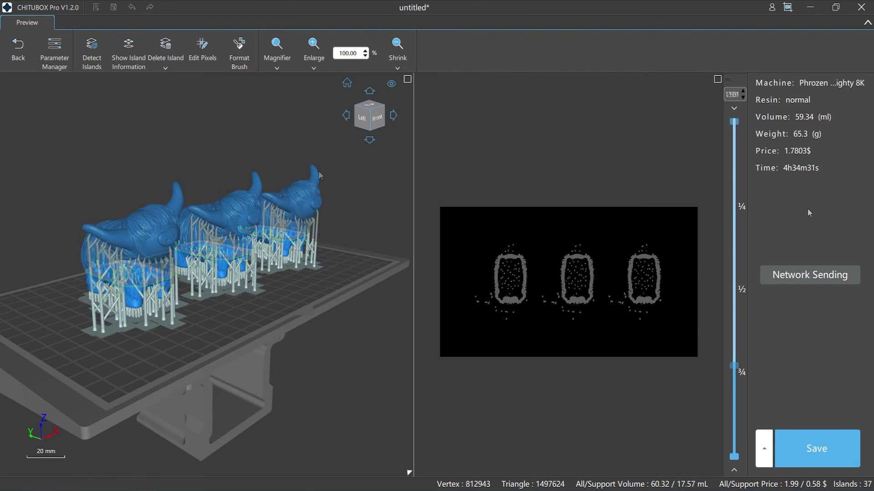
- Review the printer and file format options for Network Sending and try to send the slice file
left_click(810, 275)
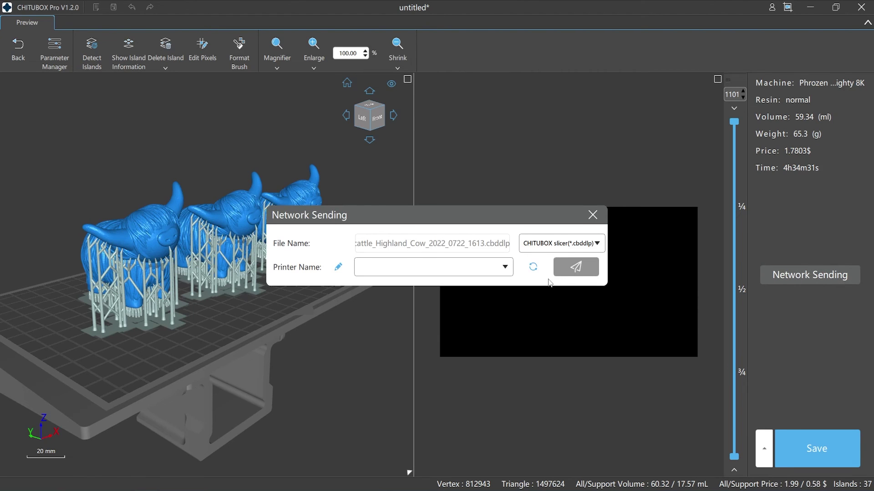
left_click(505, 268)
left_click(597, 244)
left_click(597, 245)
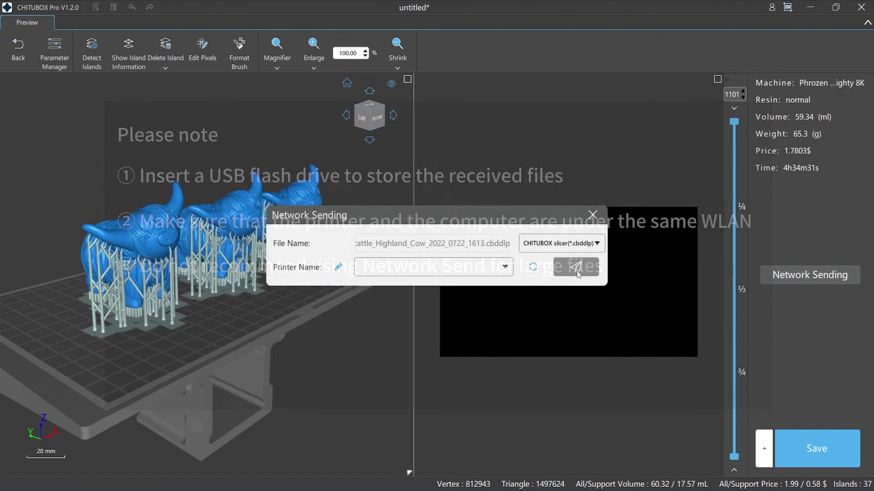
left_click(577, 268)
- Save the slice to the desktop as Little_young_cattle_Highland_Cow_2022_0722_1614.ctb in the CHITUBOX slicer (*.ctb) format
left_click(809, 454)
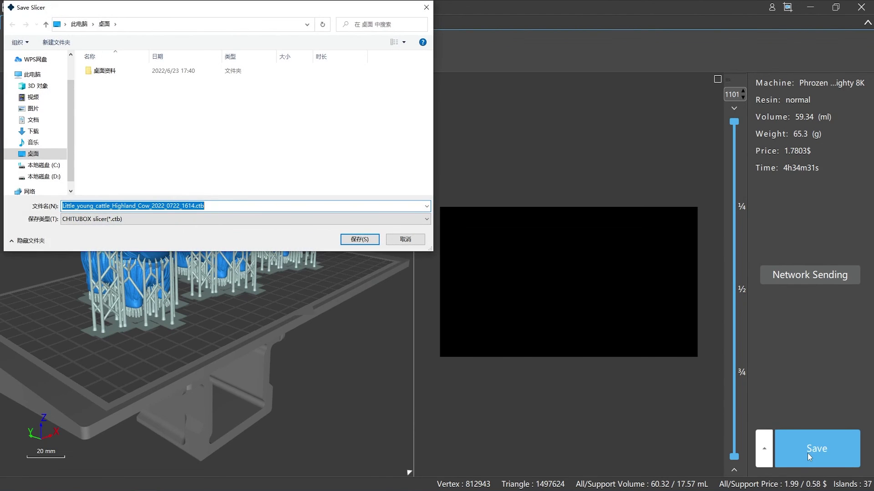
left_click(423, 220)
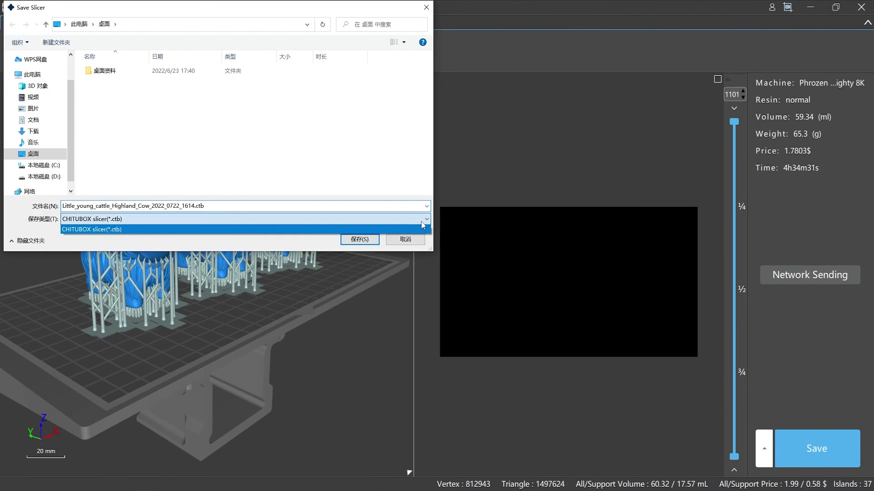
left_click(377, 229)
left_click(359, 240)
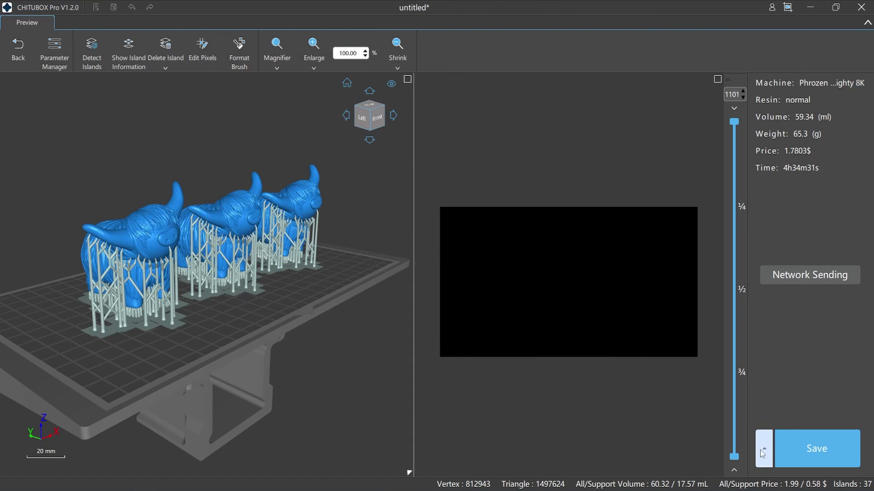
- Try the Support and Model options for what to save, and set the choice back to All
left_click(760, 451)
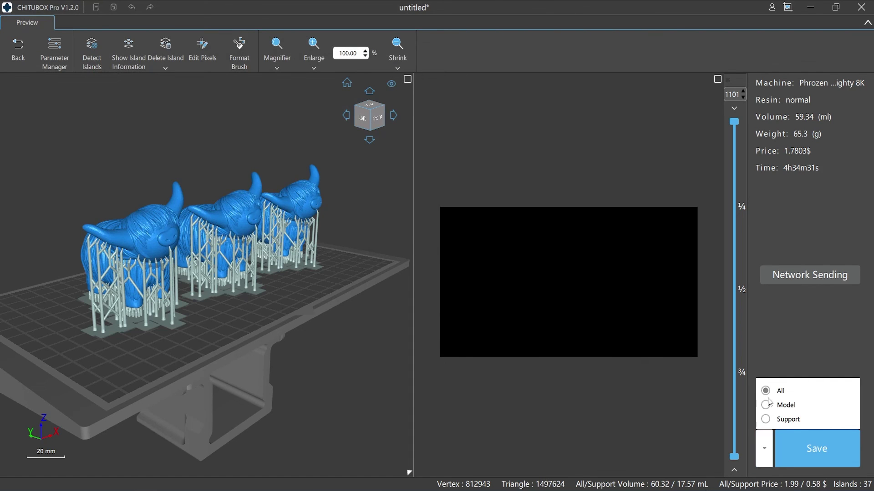
left_click(765, 419)
left_click(766, 405)
left_click(765, 391)
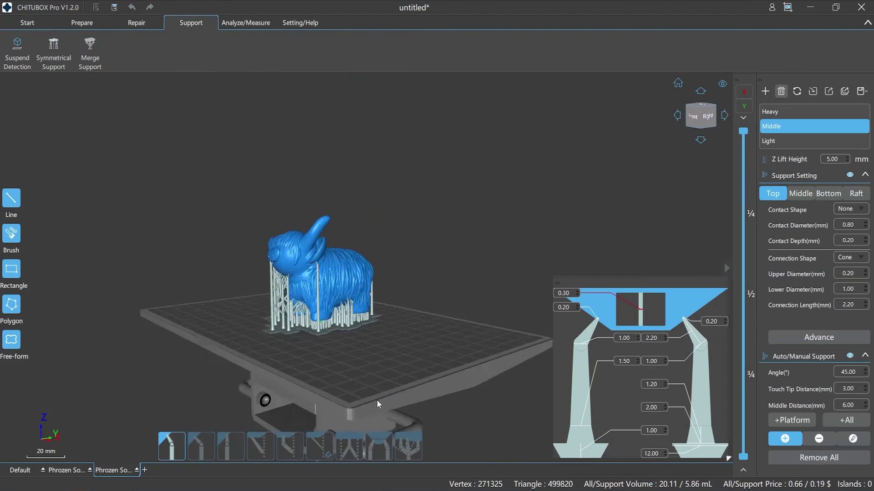
- Select the NextDent_Cast Purple -50um profile for the single cow and review its resin, print and advanced slice settings
right_click_drag(377, 400, 475, 410)
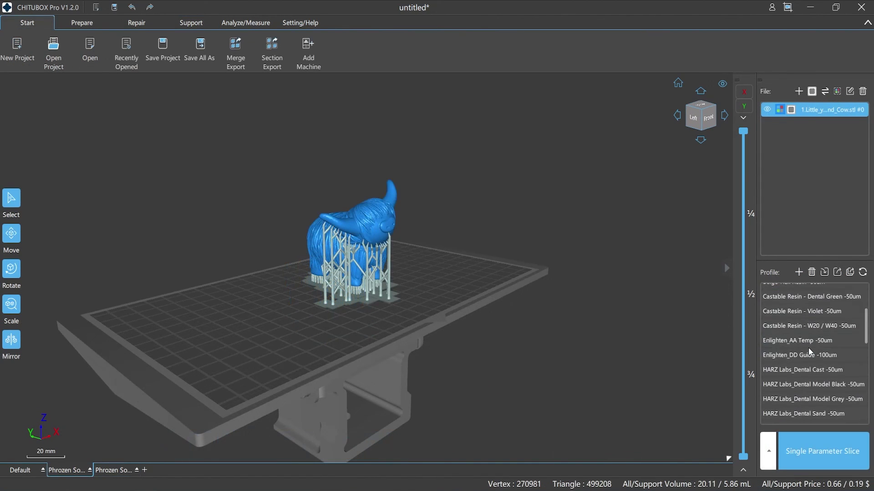
scroll(808, 345, "down", 5)
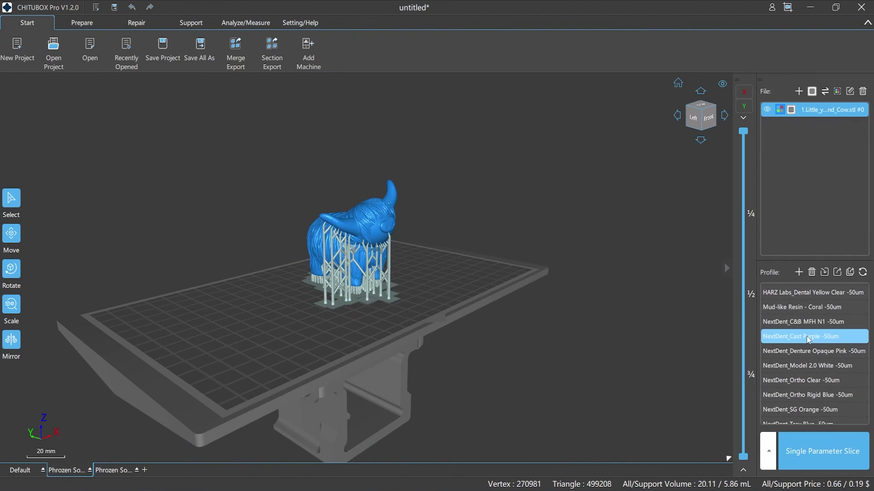
double_click(809, 336)
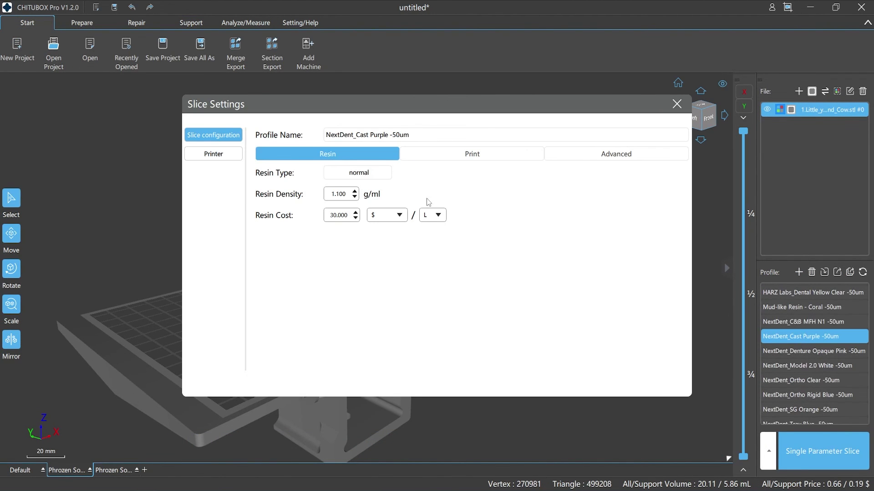
left_click(434, 158)
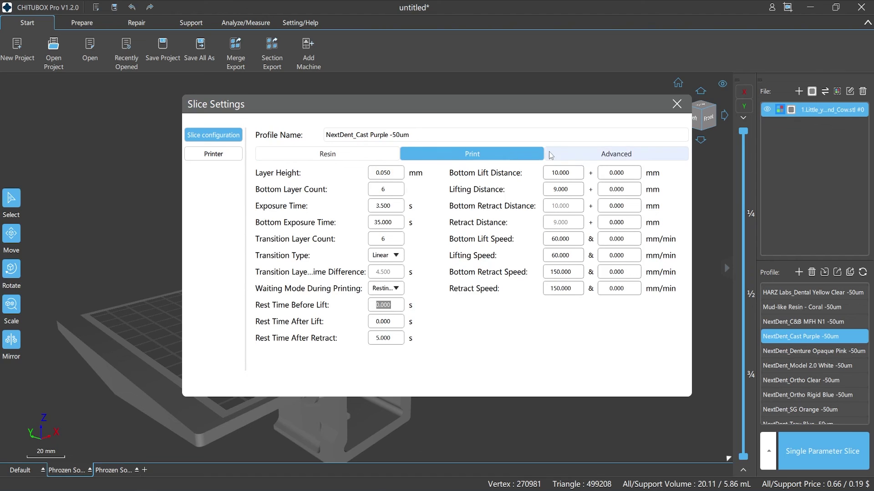
left_click(550, 155)
left_click(515, 158)
left_click(676, 104)
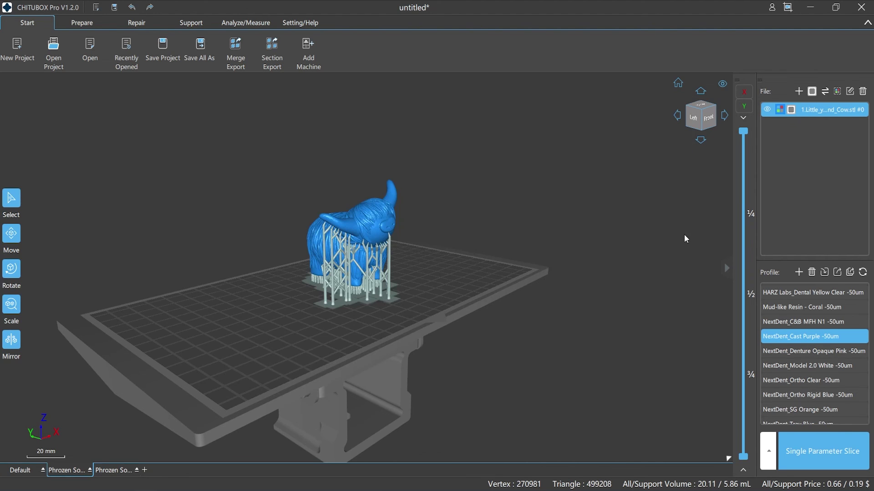